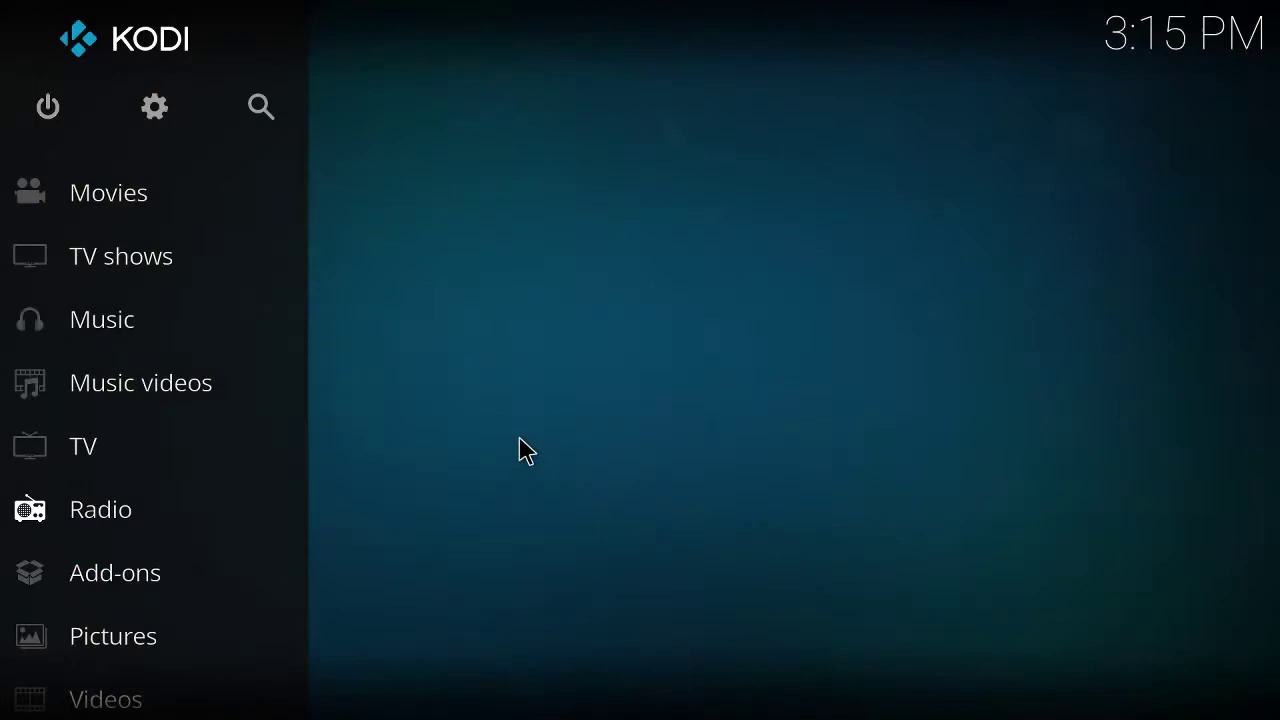
Open the WOLFPACK add-on and scroll through categories like LIVE TV, MOVIES, KIDS ZONE and LIVE CAMS
mouse_move(251, 535)
mouse_move(243, 578)
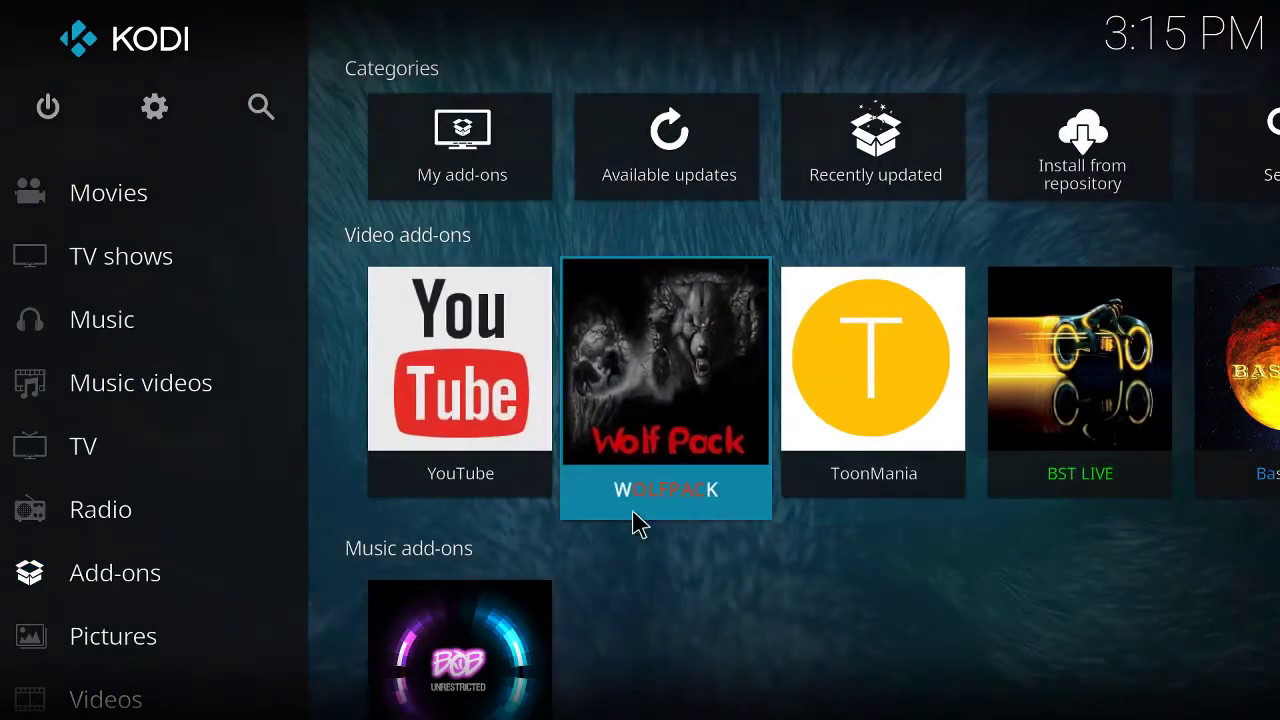
left_click(677, 395)
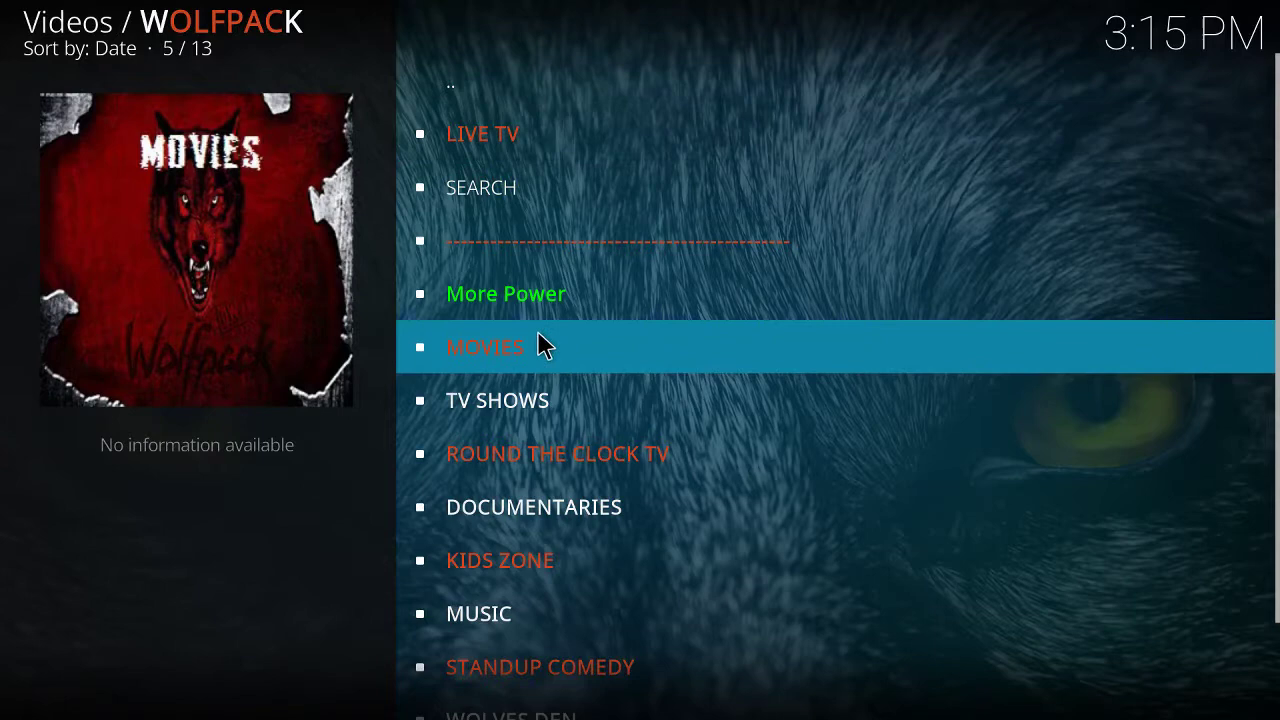
scroll(527, 373, "down", 1)
scroll(530, 362, "down", 1)
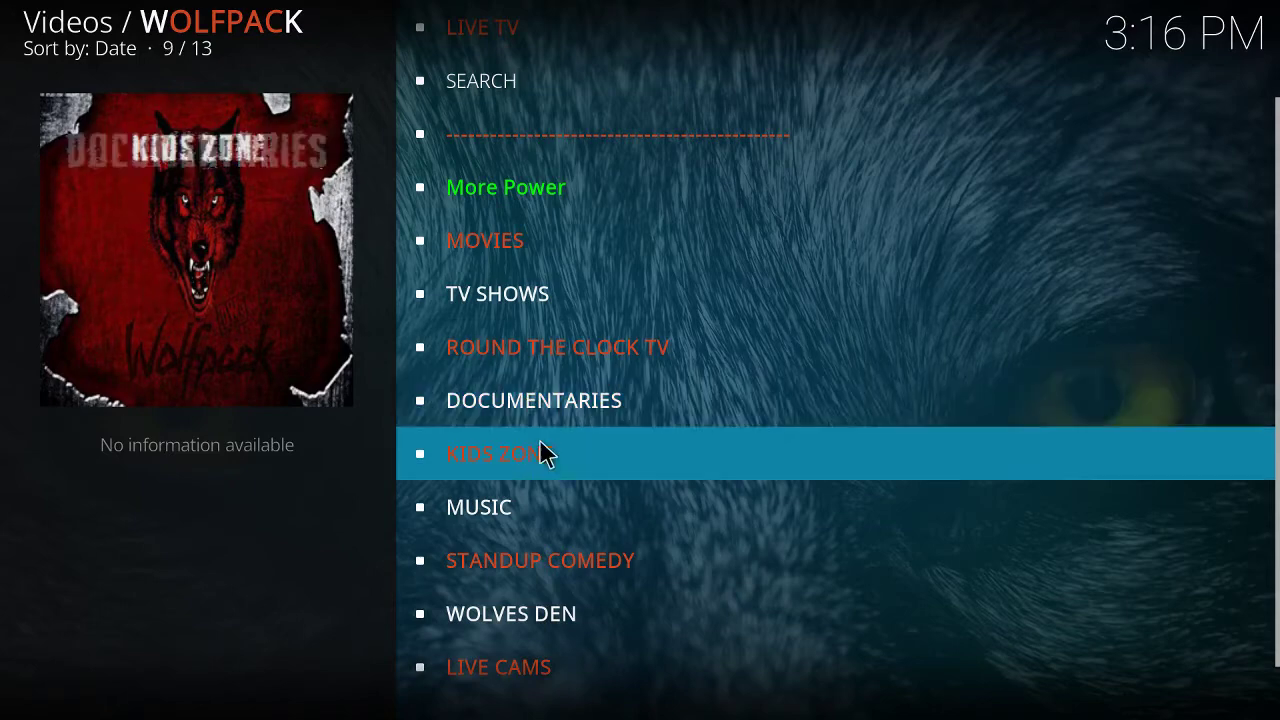
scroll(515, 464, "down", 1)
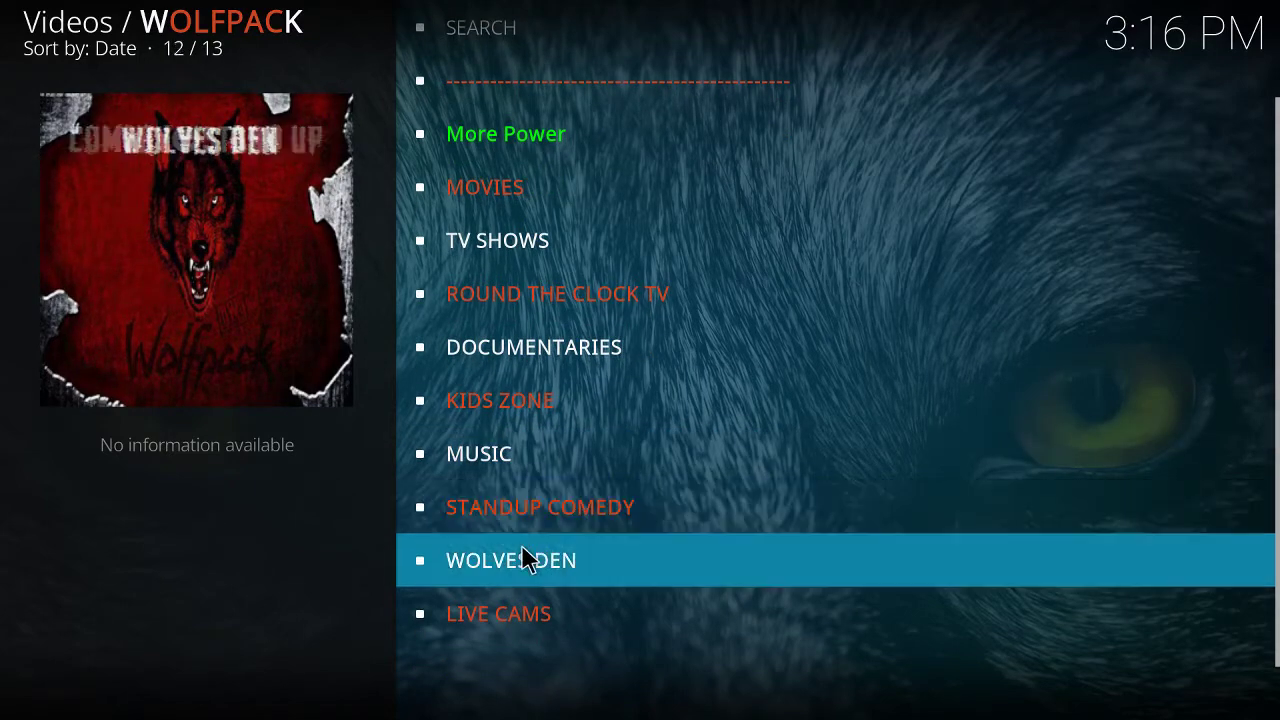
scroll(532, 520, "up", 3)
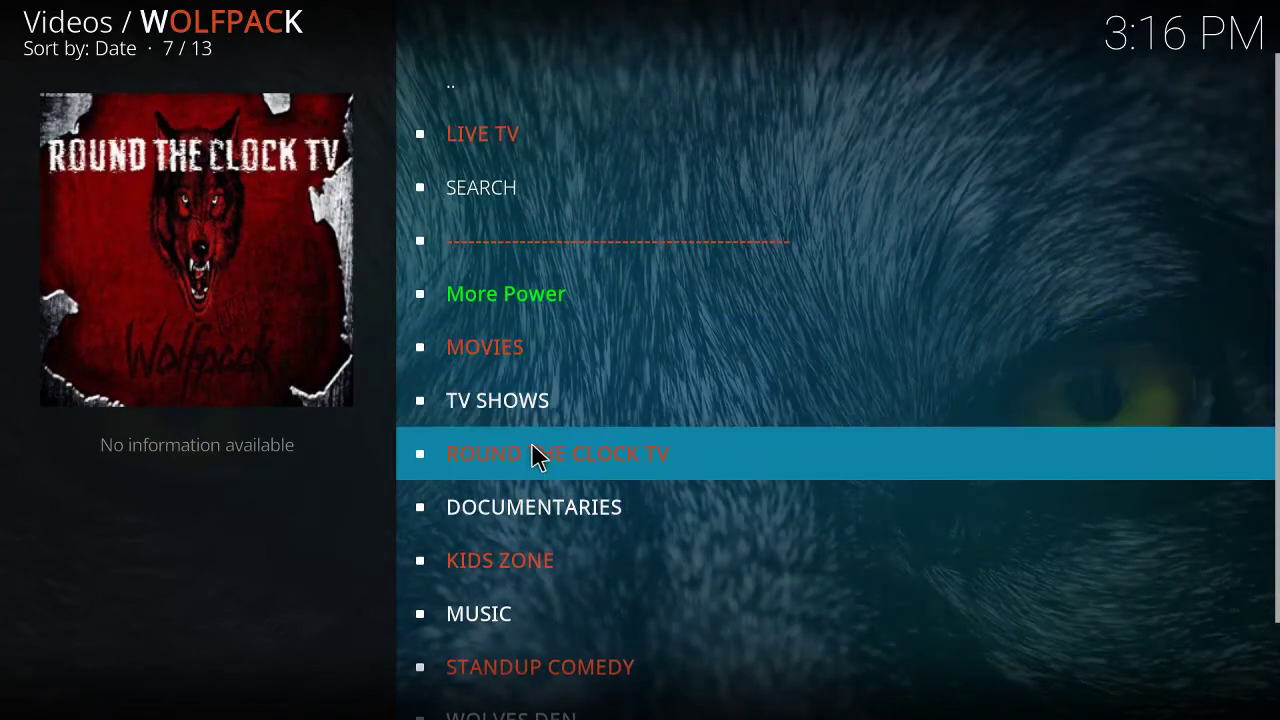
Go into DOCUMENTARIES, then Specialist Doc's, then the Animal Planet folder
left_click(525, 510)
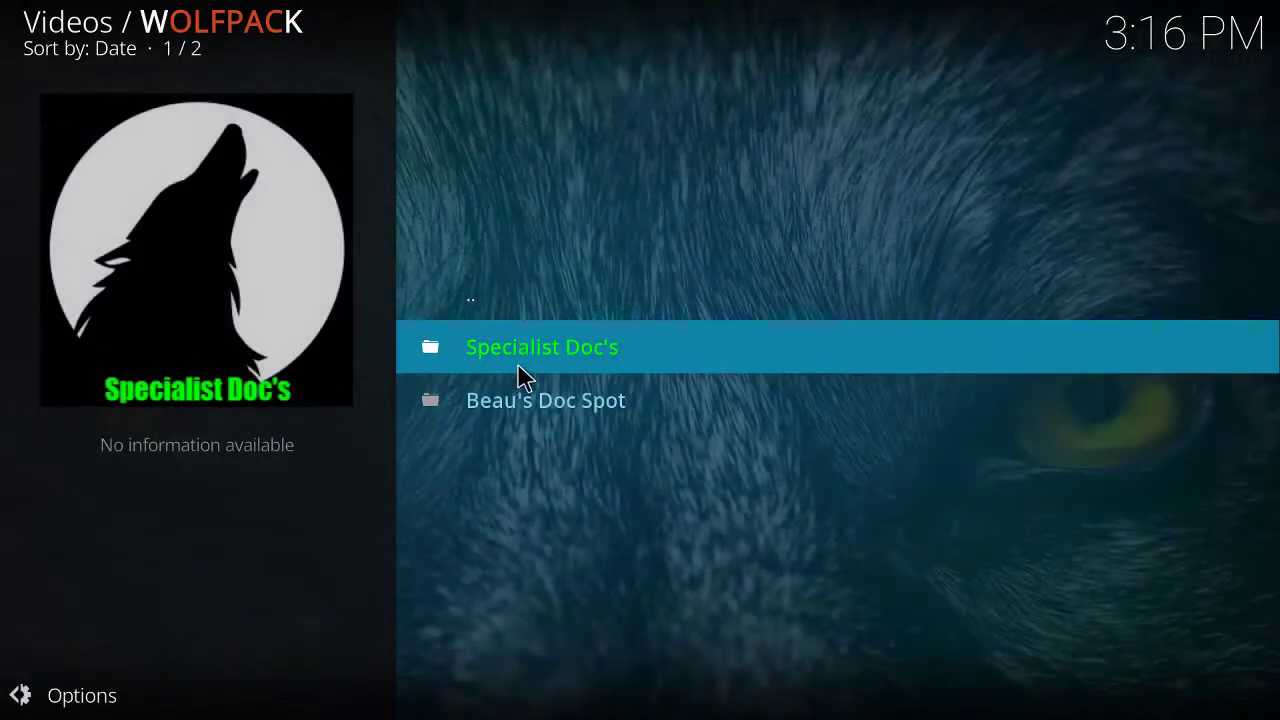
left_click(520, 357)
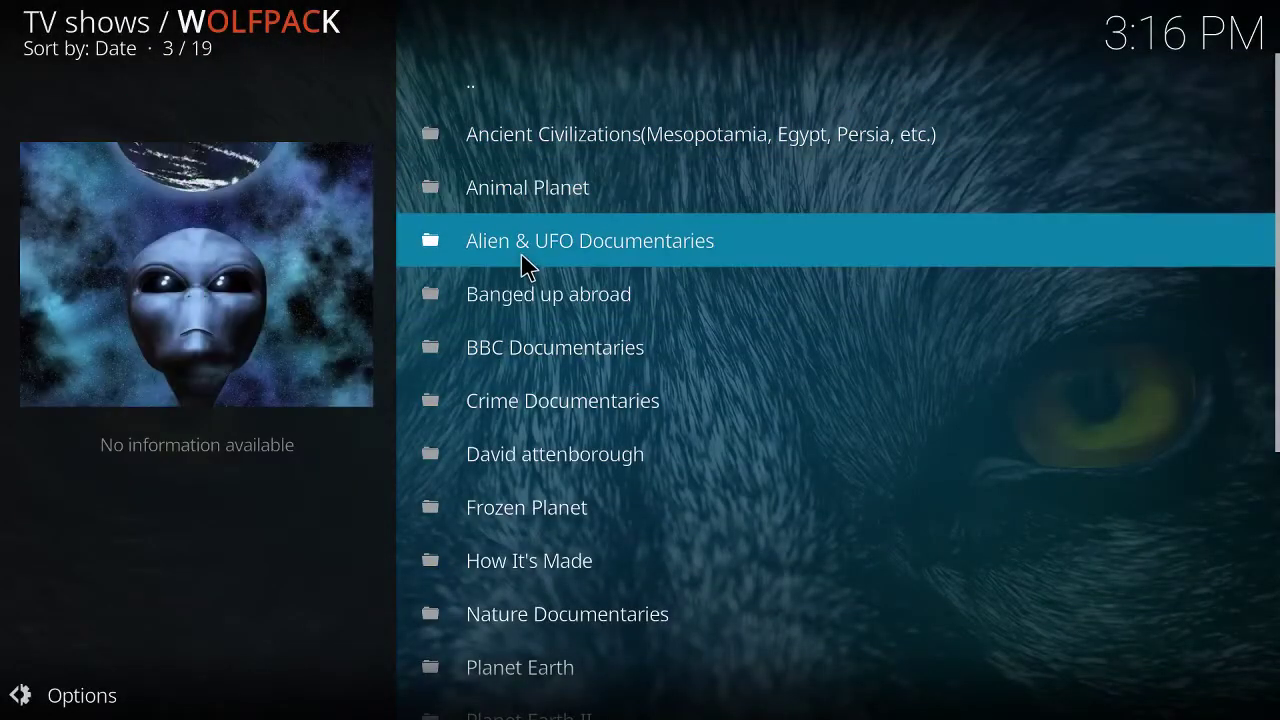
left_click(510, 200)
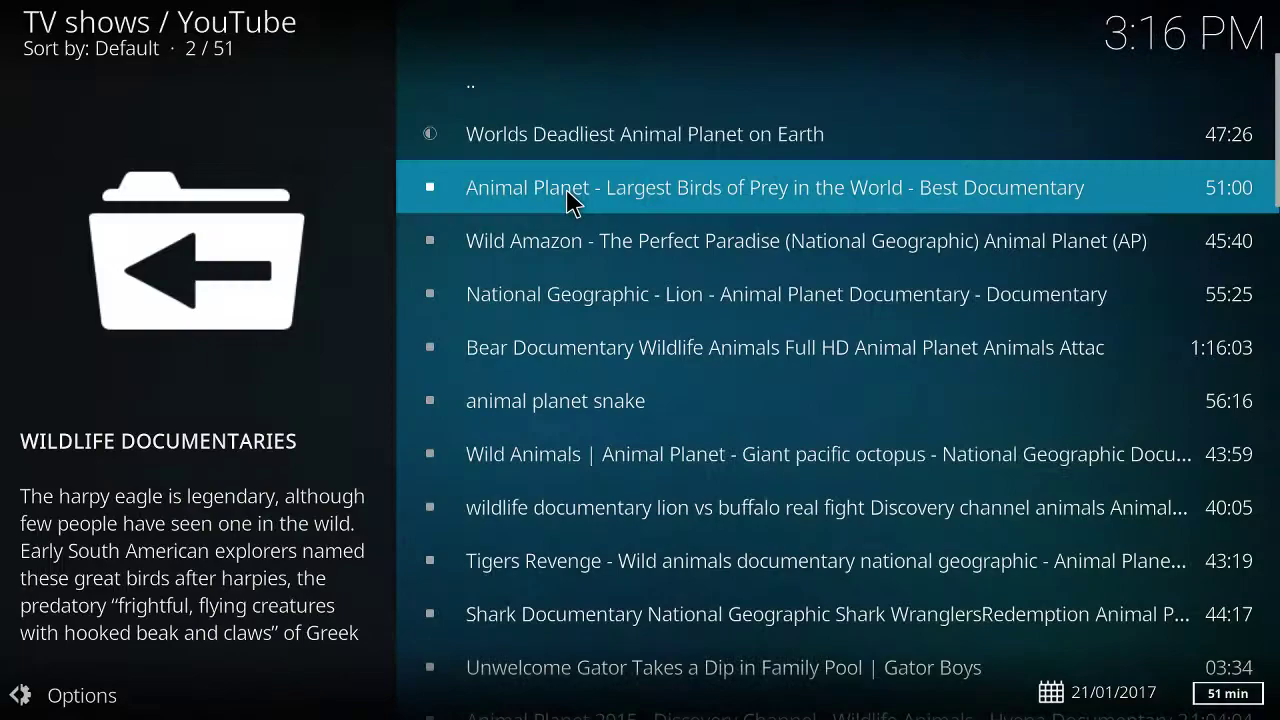
Play the Largest Birds of Prey documentary, then return to the documentary folders
scroll(563, 205, "down", 3)
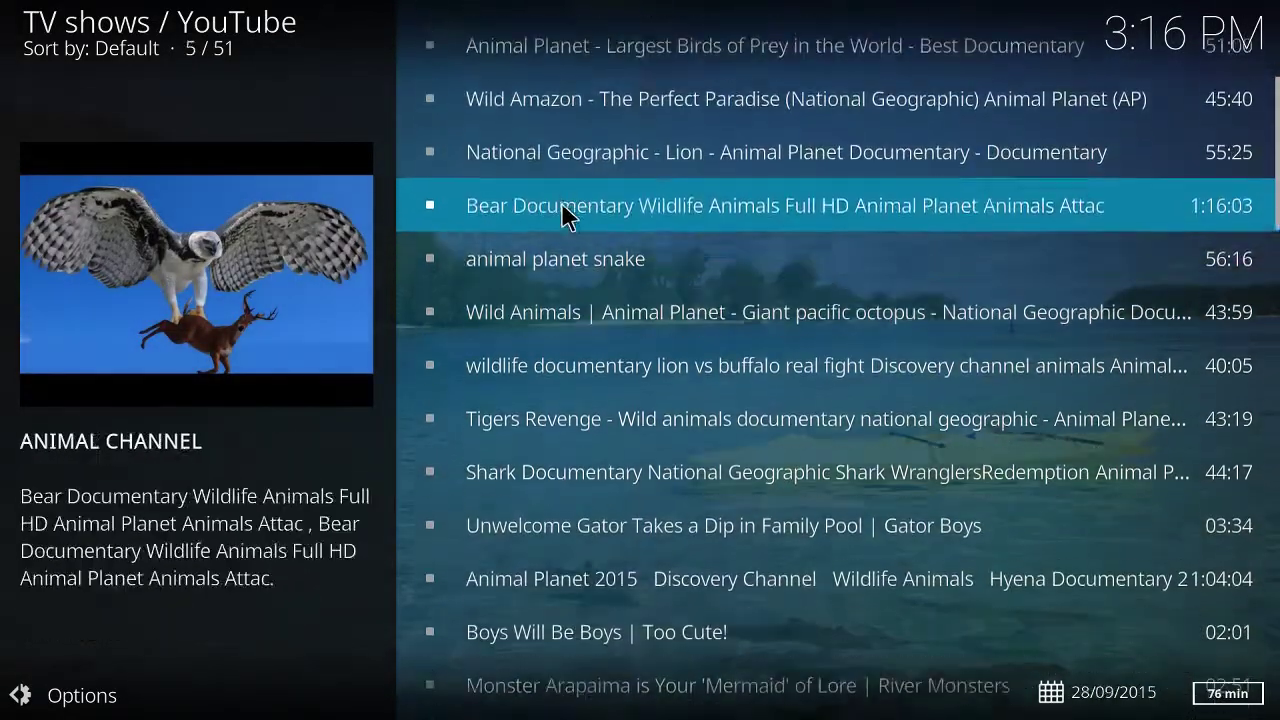
scroll(563, 206, "up", 3)
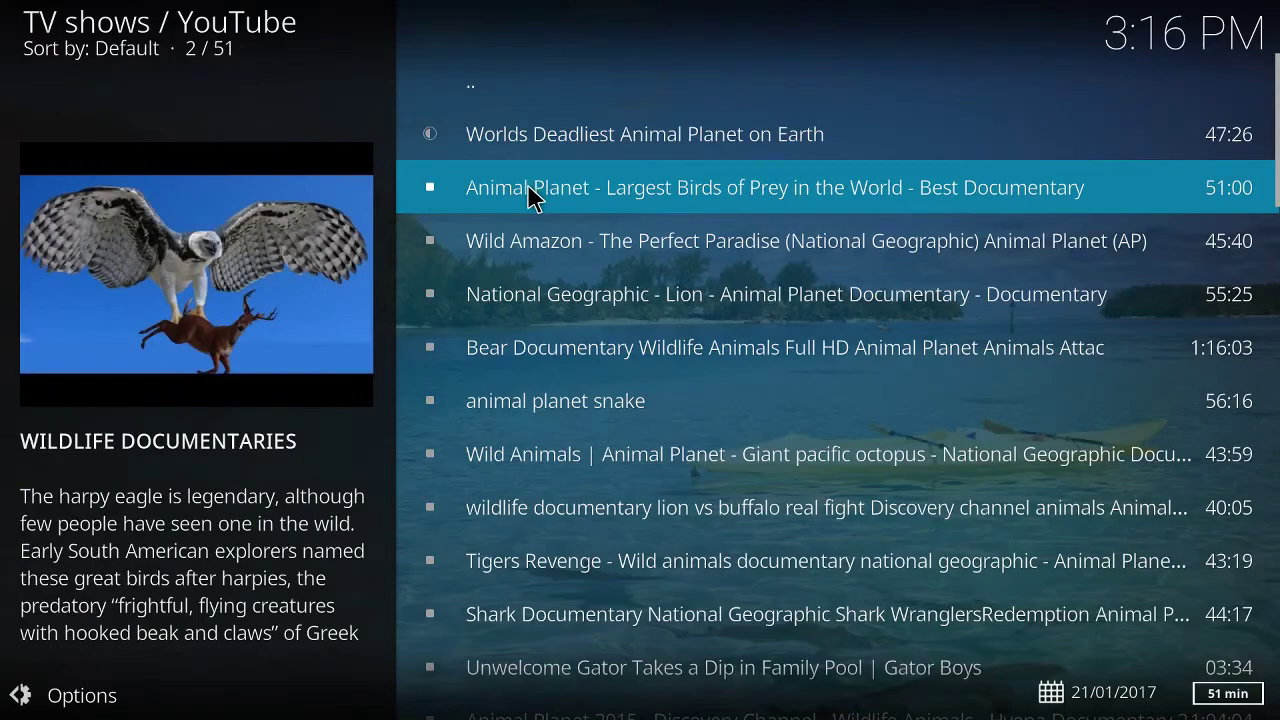
left_click(529, 188)
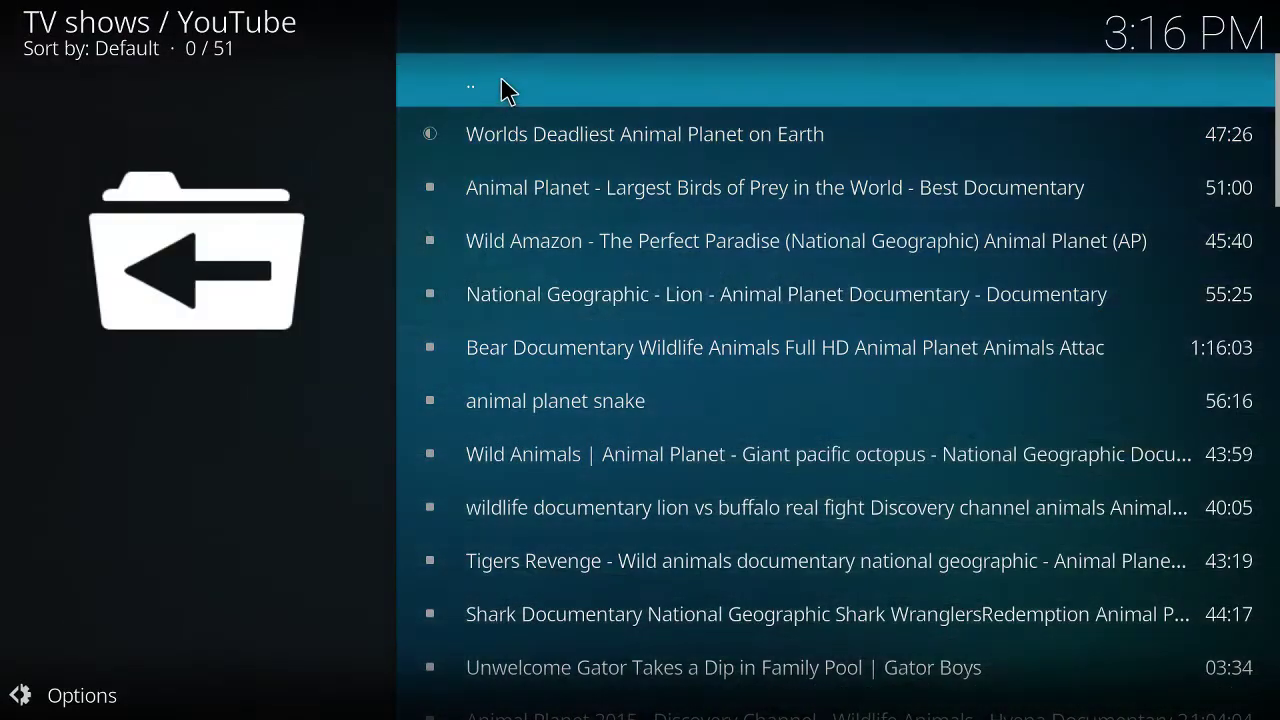
left_click(503, 89)
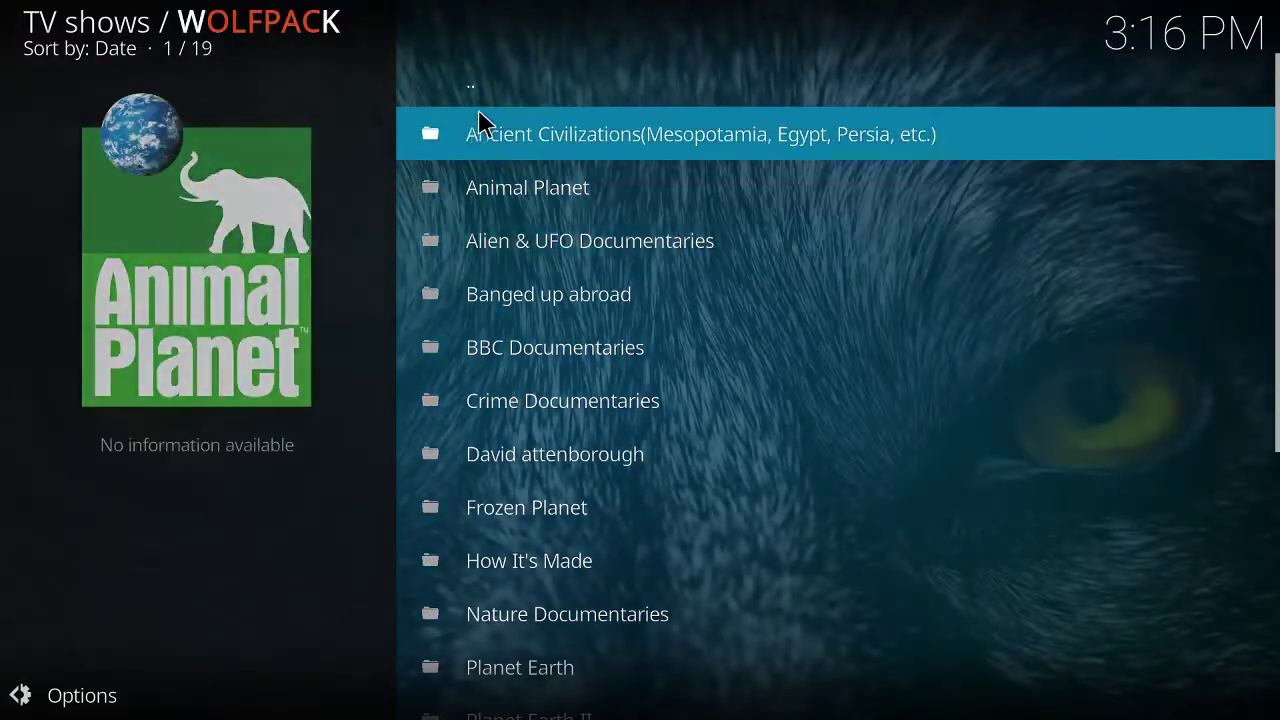
Return to the main WOLFPACK menu and browse the ROUND THE CLOCK TV list
left_click(480, 98)
left_click(480, 300)
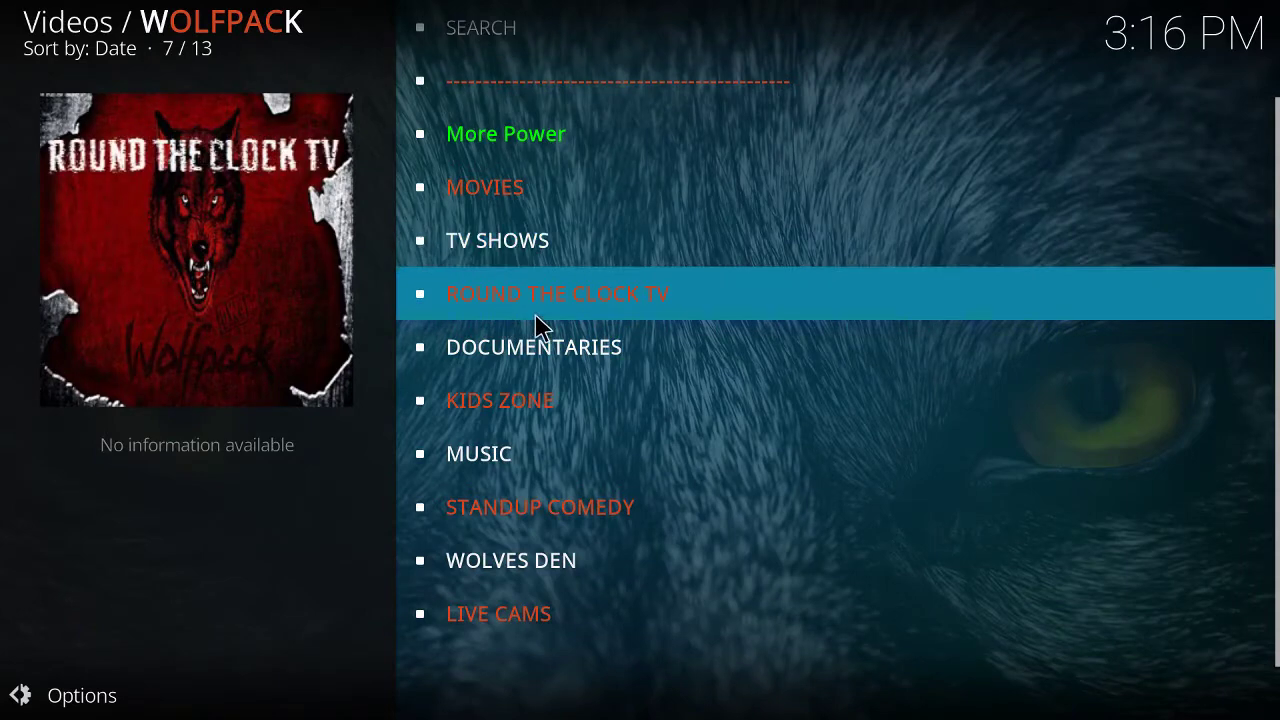
left_click(514, 309)
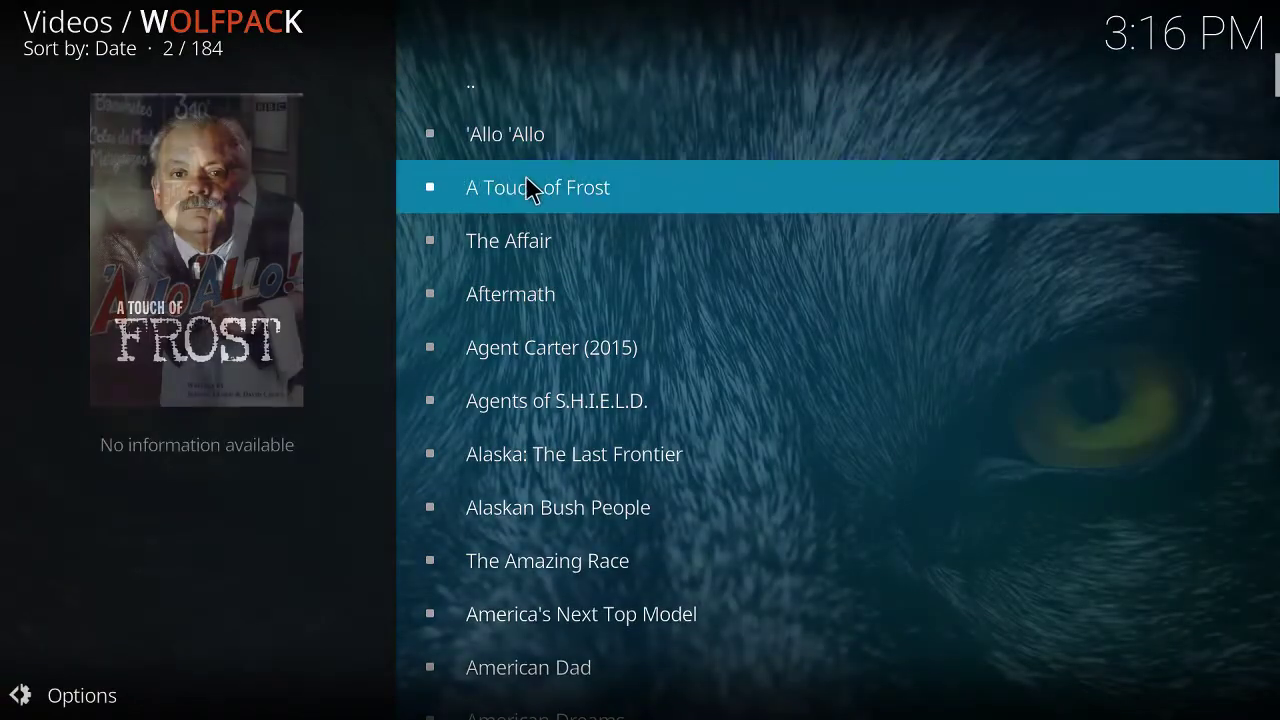
scroll(551, 391, "down", 8)
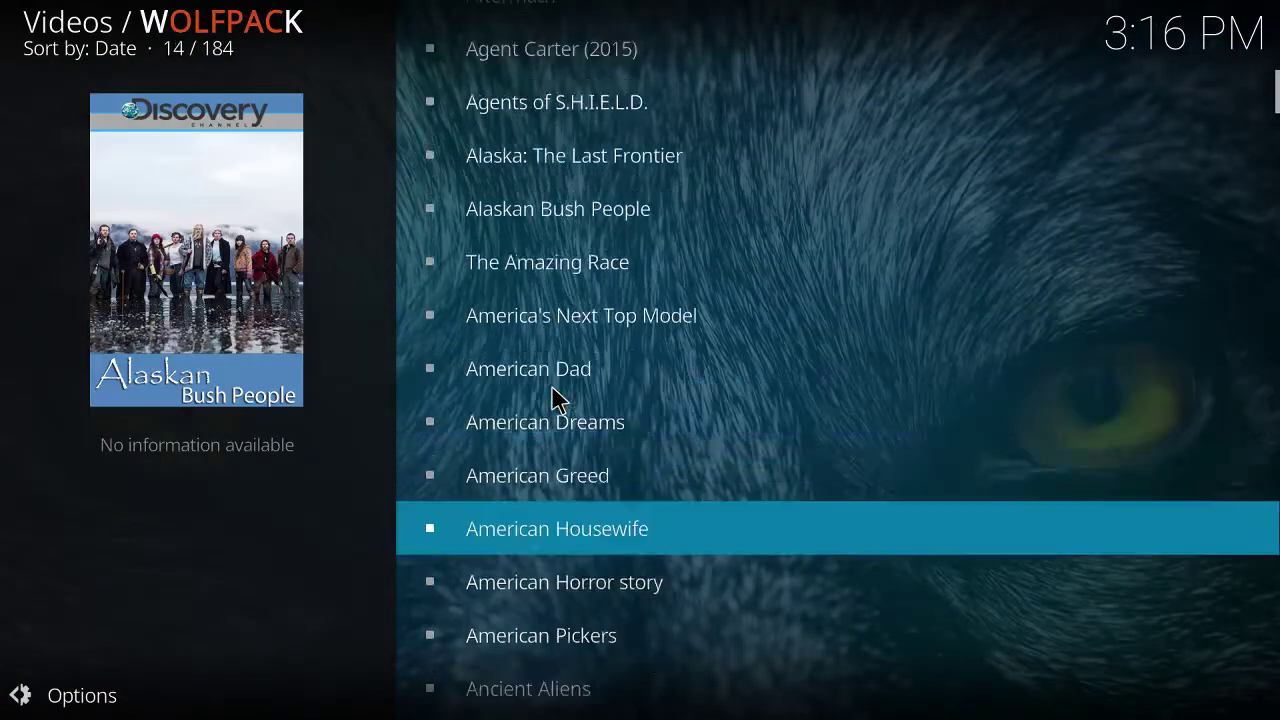
scroll(557, 397, "down", 3)
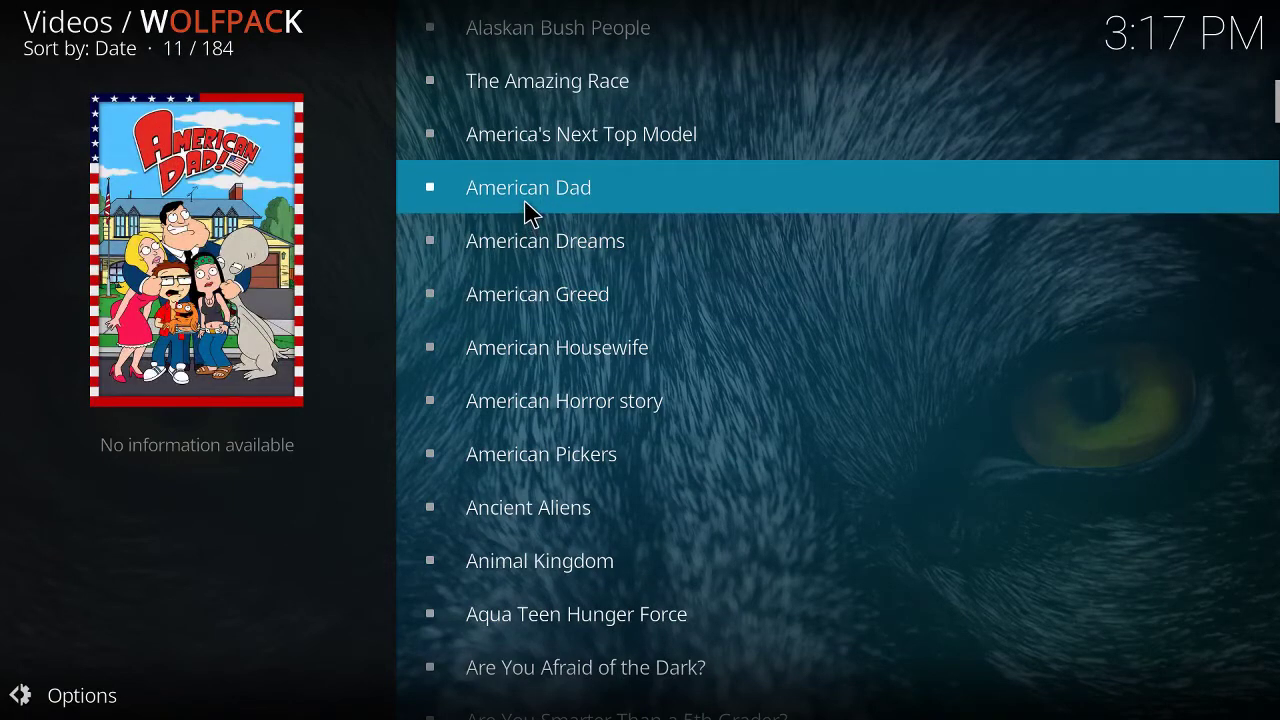
Try playing American Dad, then cancel the stream search after it proves unplayable
left_click(530, 210)
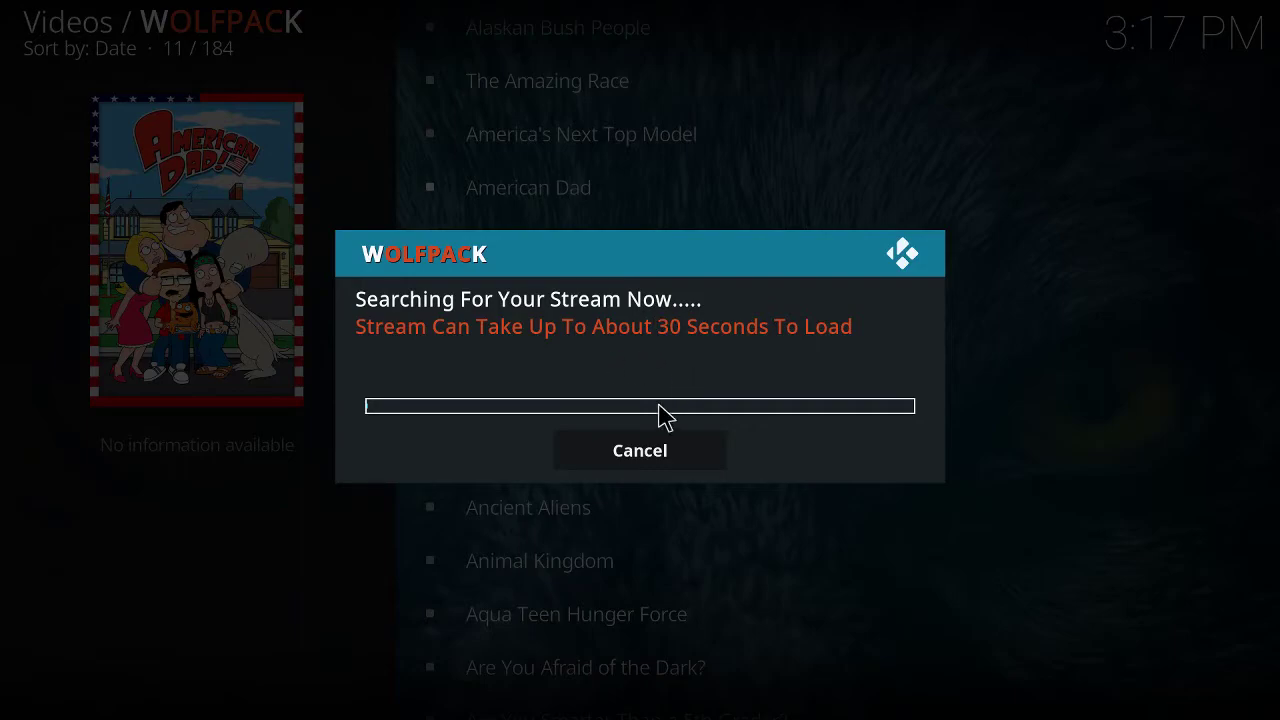
left_click(651, 450)
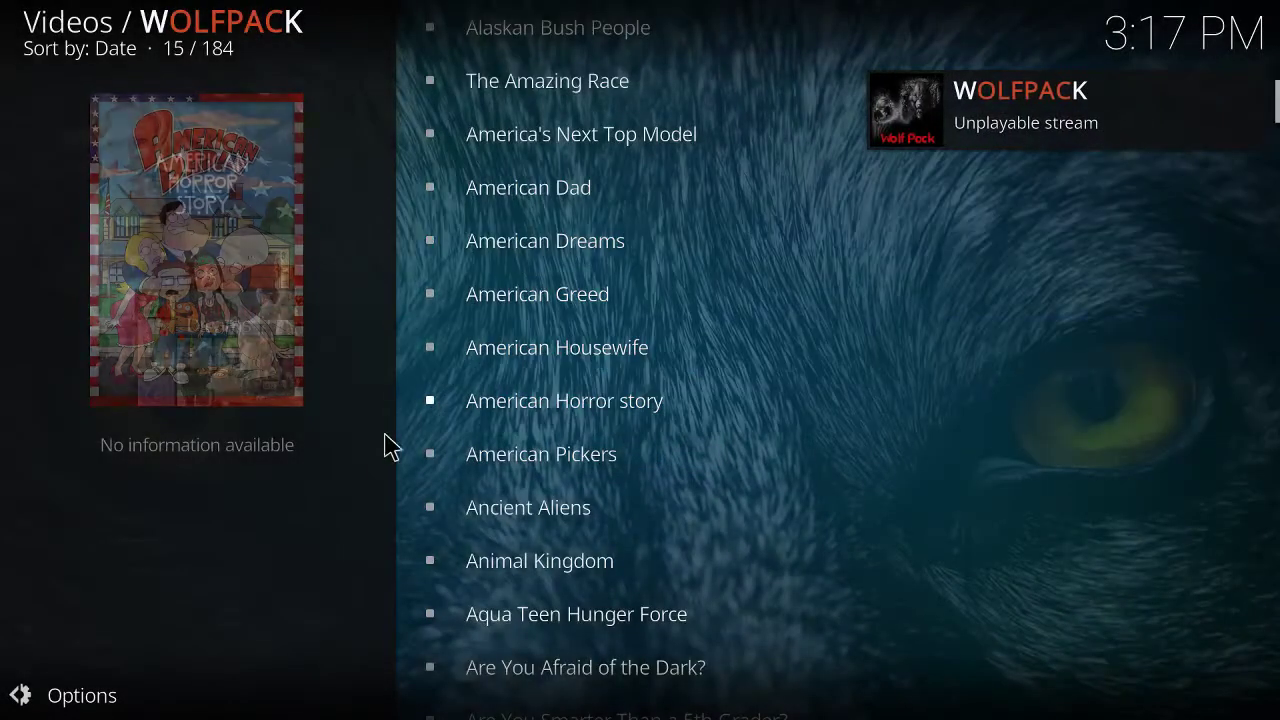
scroll(470, 180, "up", 8)
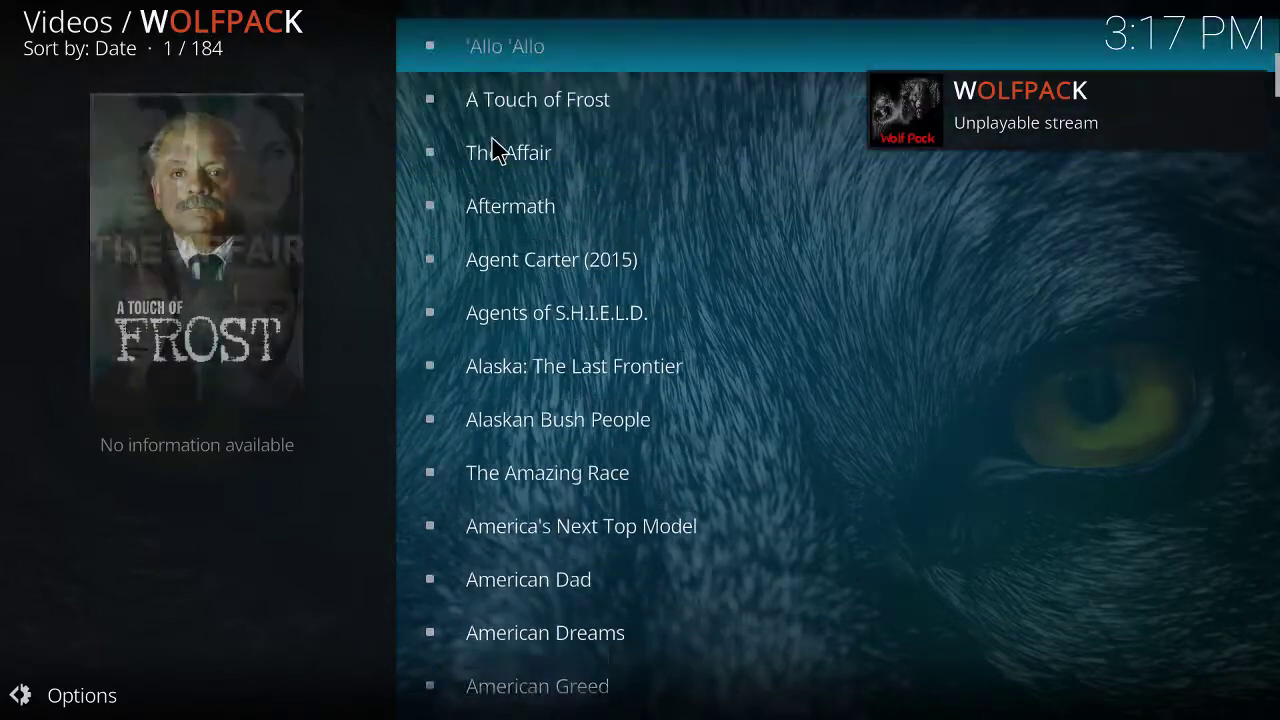
scroll(495, 150, "up", 1)
Go to KIDS ZONE, then Specialist Kids central, then the Beat Bugs folder
left_click(477, 80)
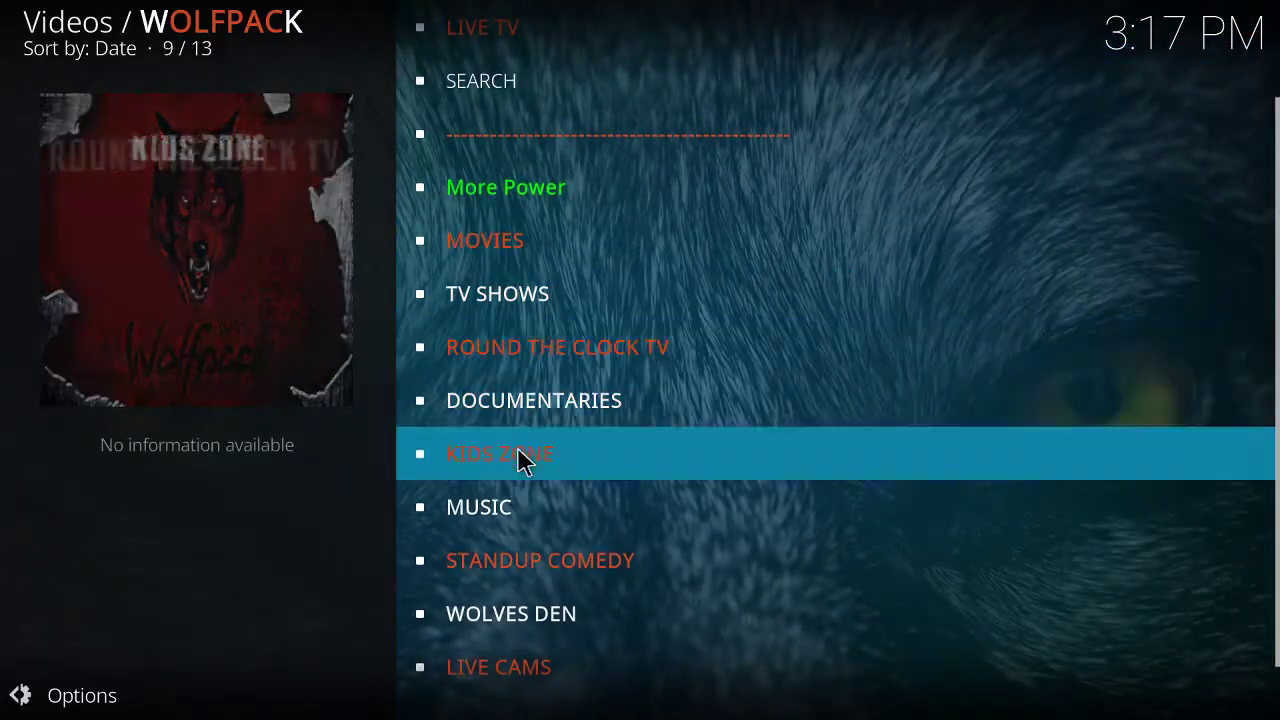
scroll(520, 460, "down", 1)
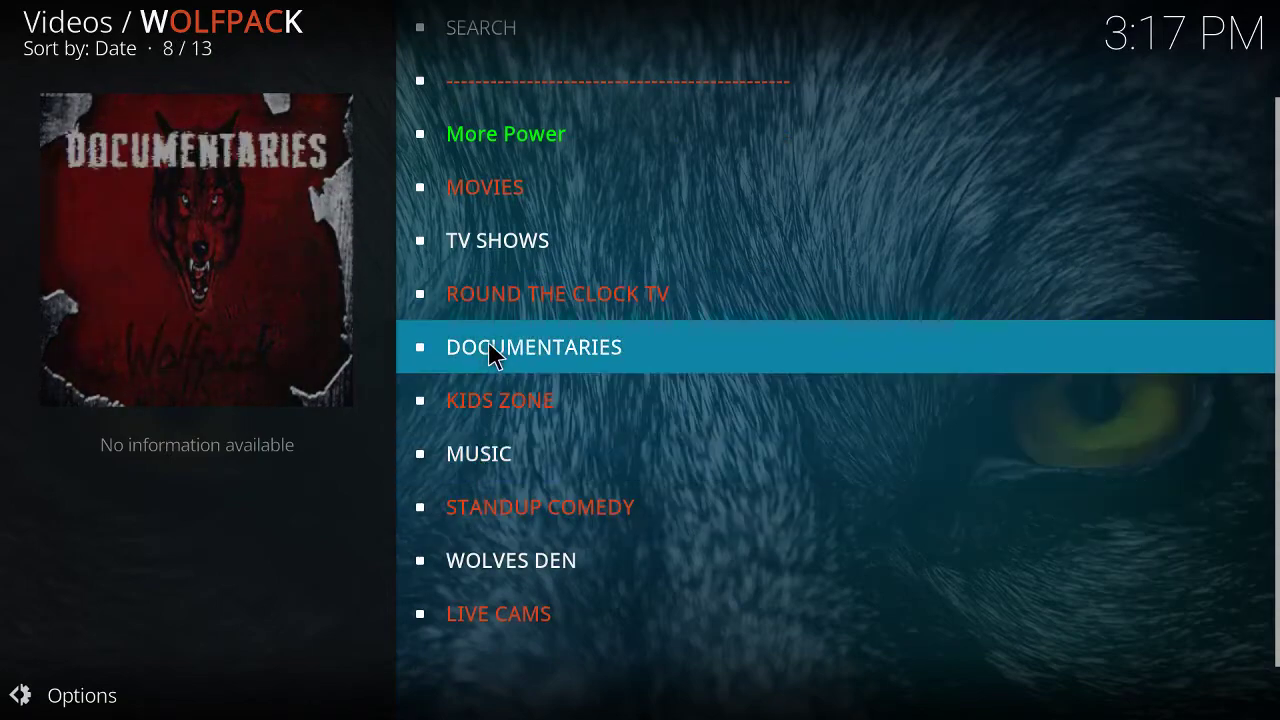
left_click(508, 414)
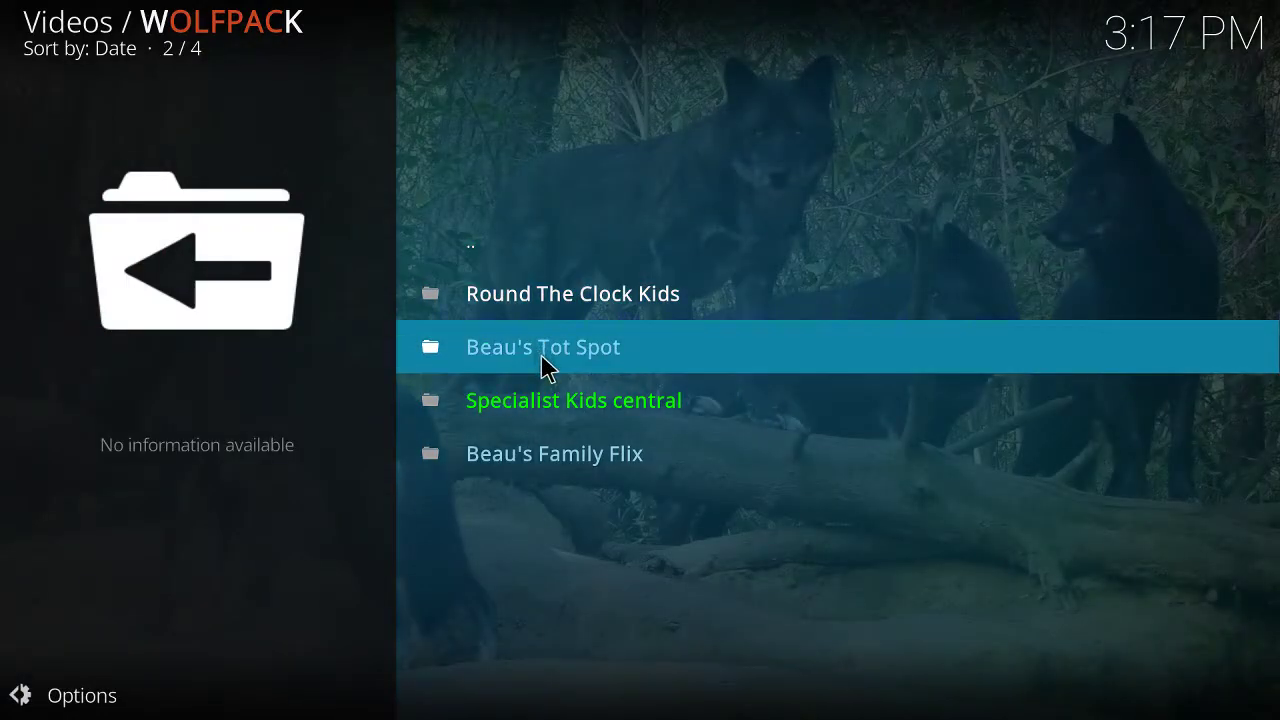
left_click(537, 410)
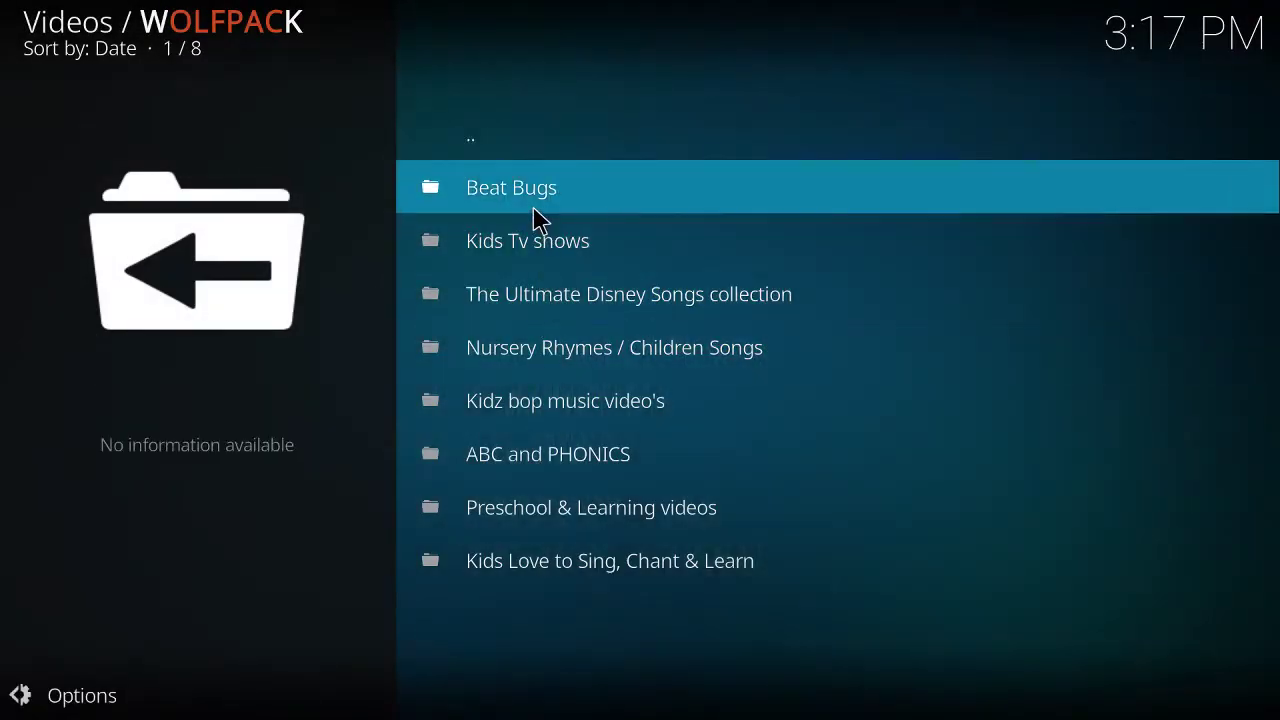
left_click(533, 208)
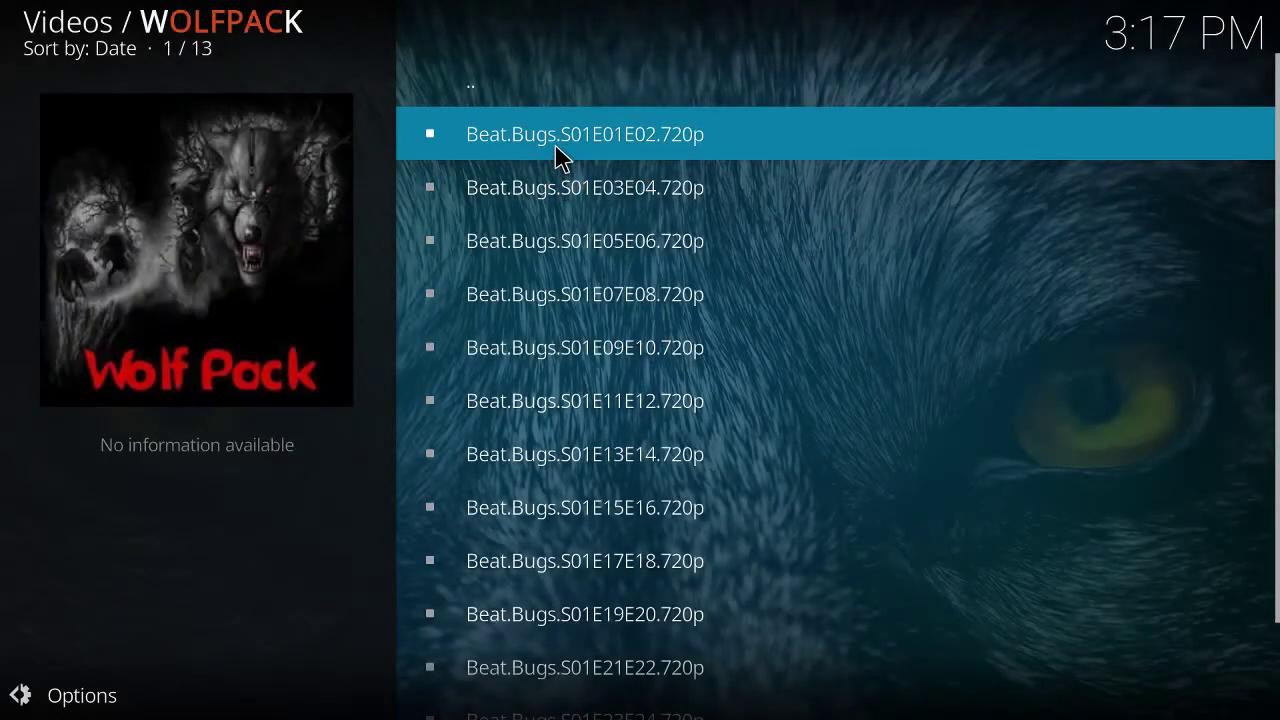
Try the first Beat Bugs episode, dismiss Playback failed, then play Beat.Bugs.S01E03E04
left_click(558, 155)
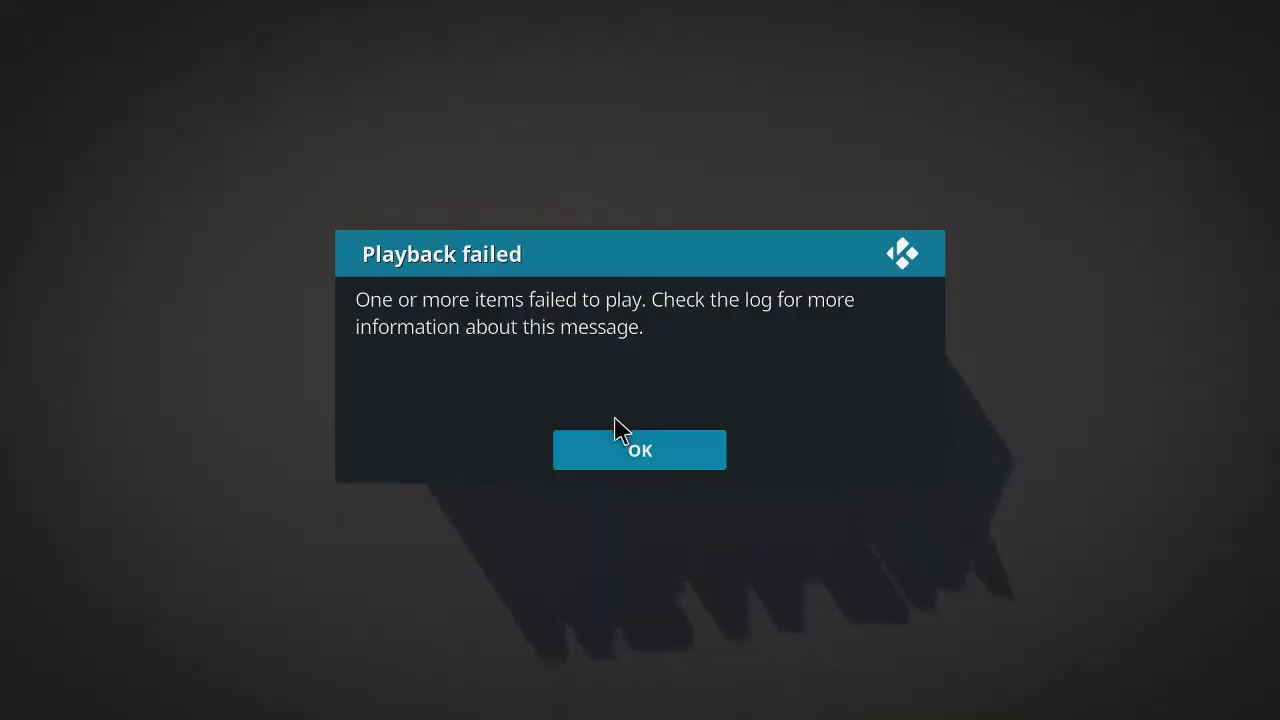
left_click(624, 443)
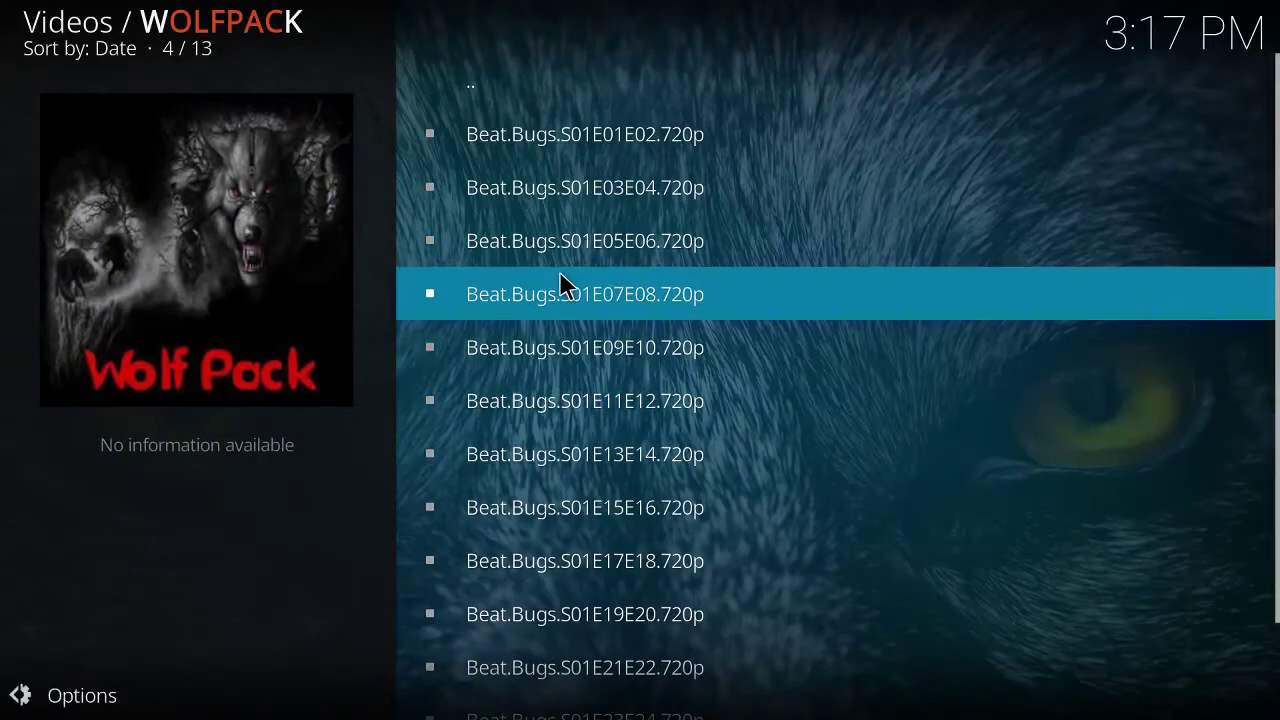
scroll(560, 300, "down", 5)
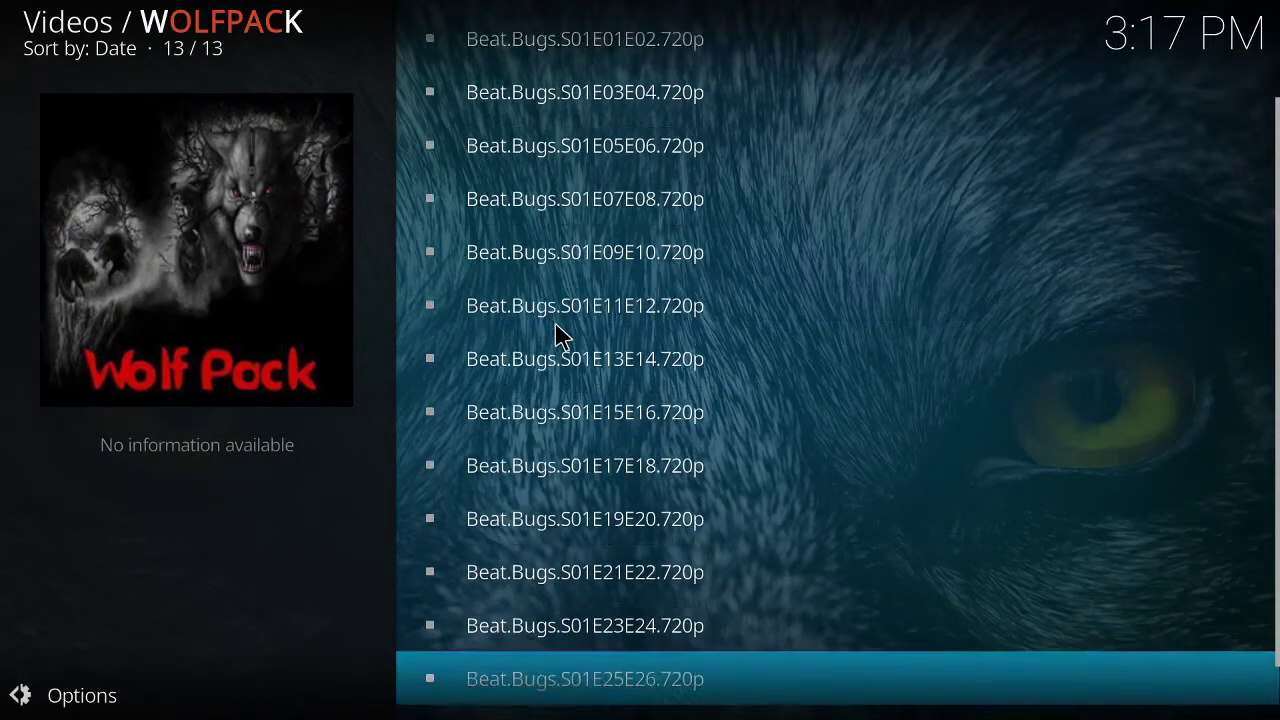
scroll(470, 280, "up", 5)
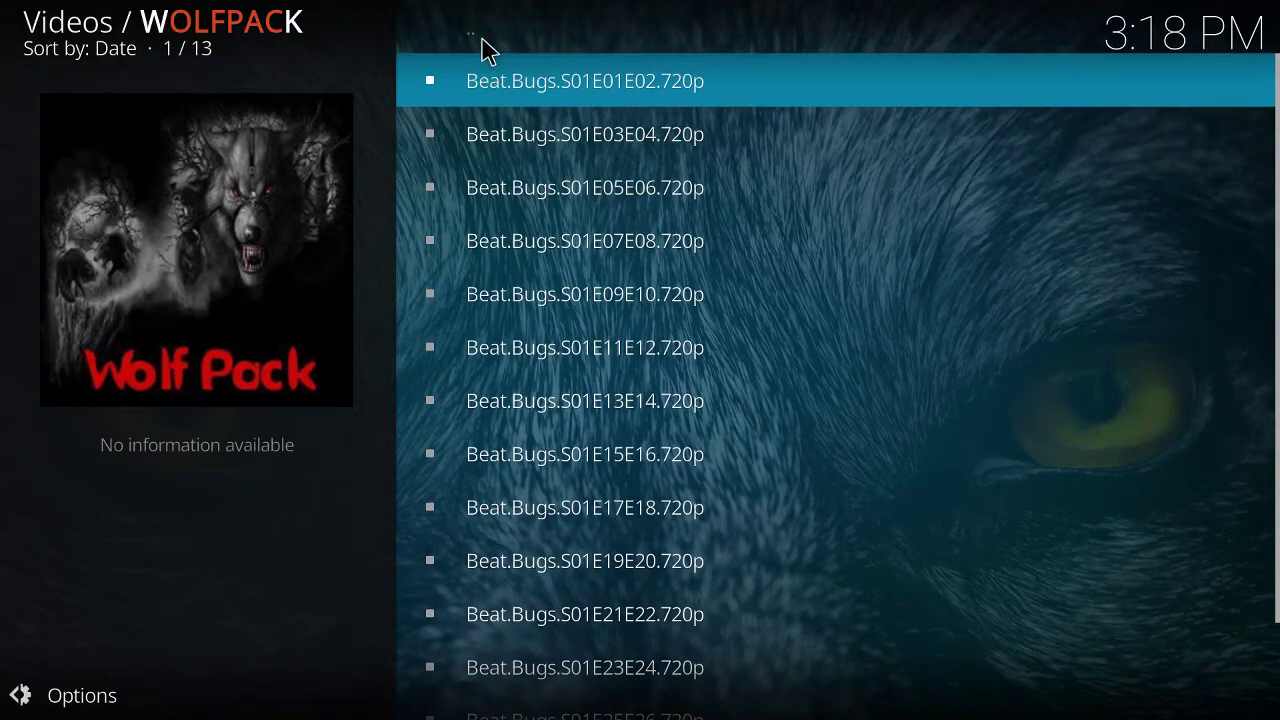
left_click(507, 120)
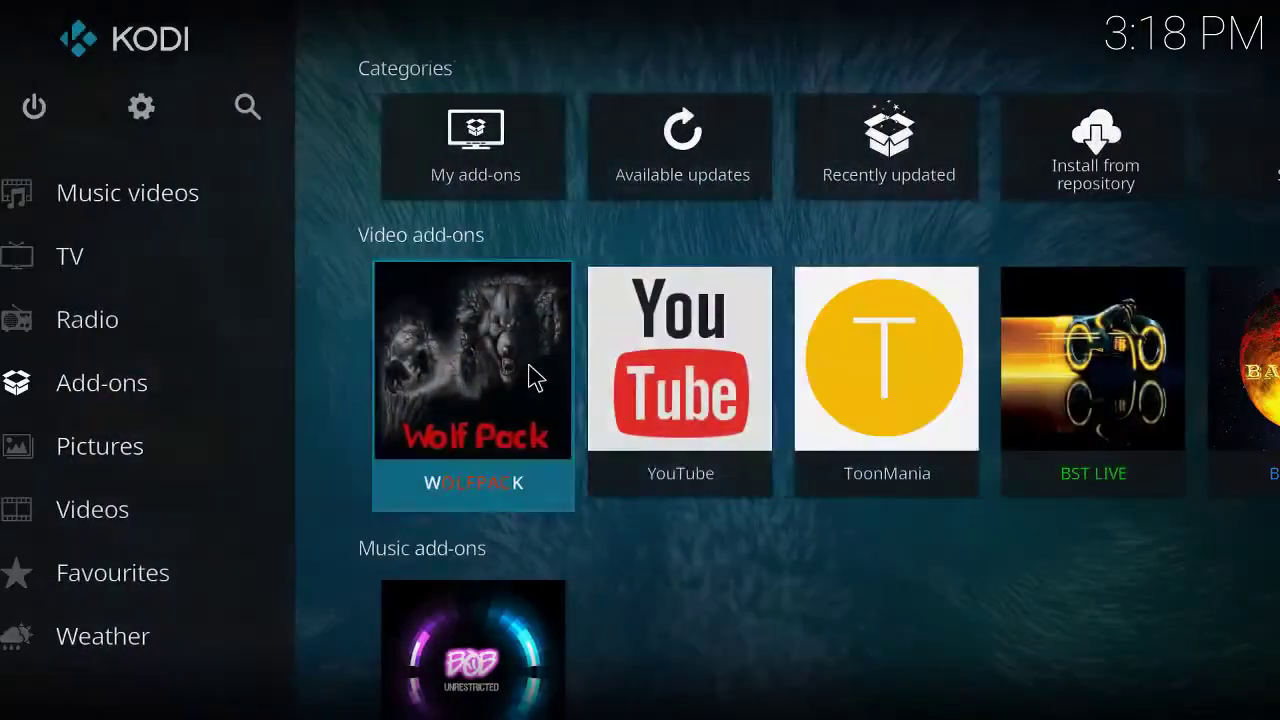
Climb from WOLFPACK's kids folders to its main category list, then out to the Videos root
left_click(474, 420)
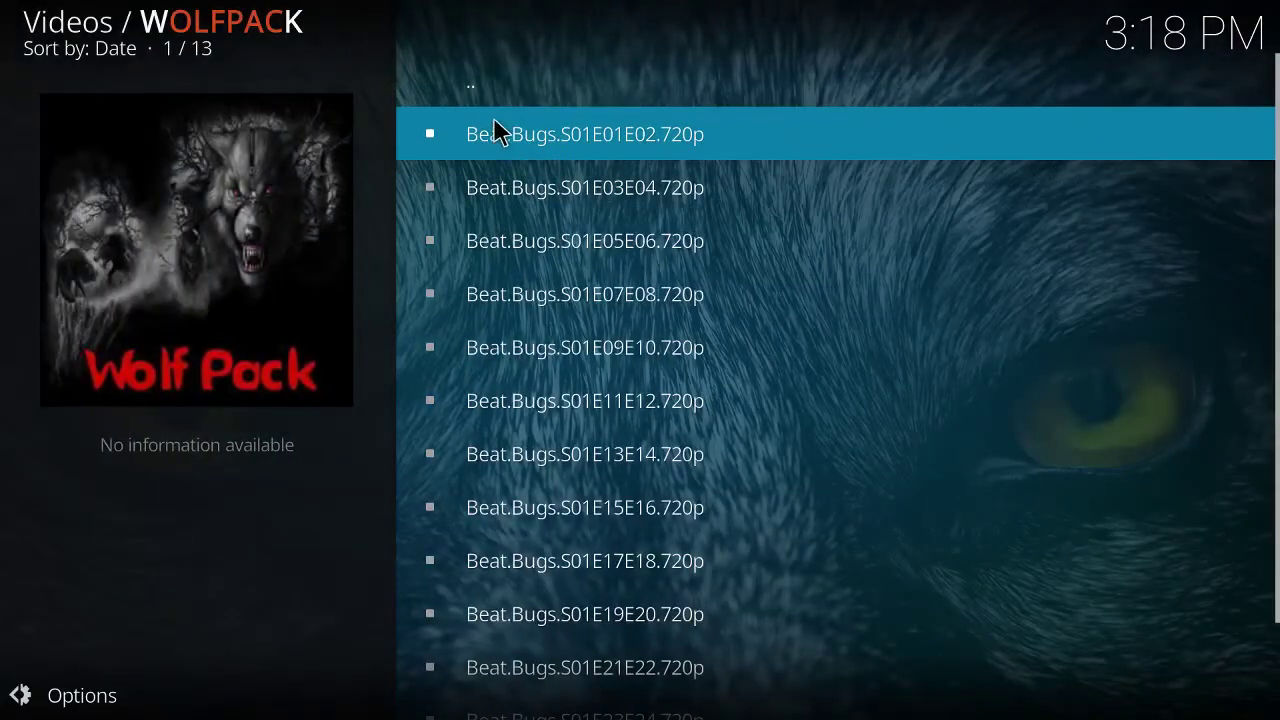
left_click(491, 106)
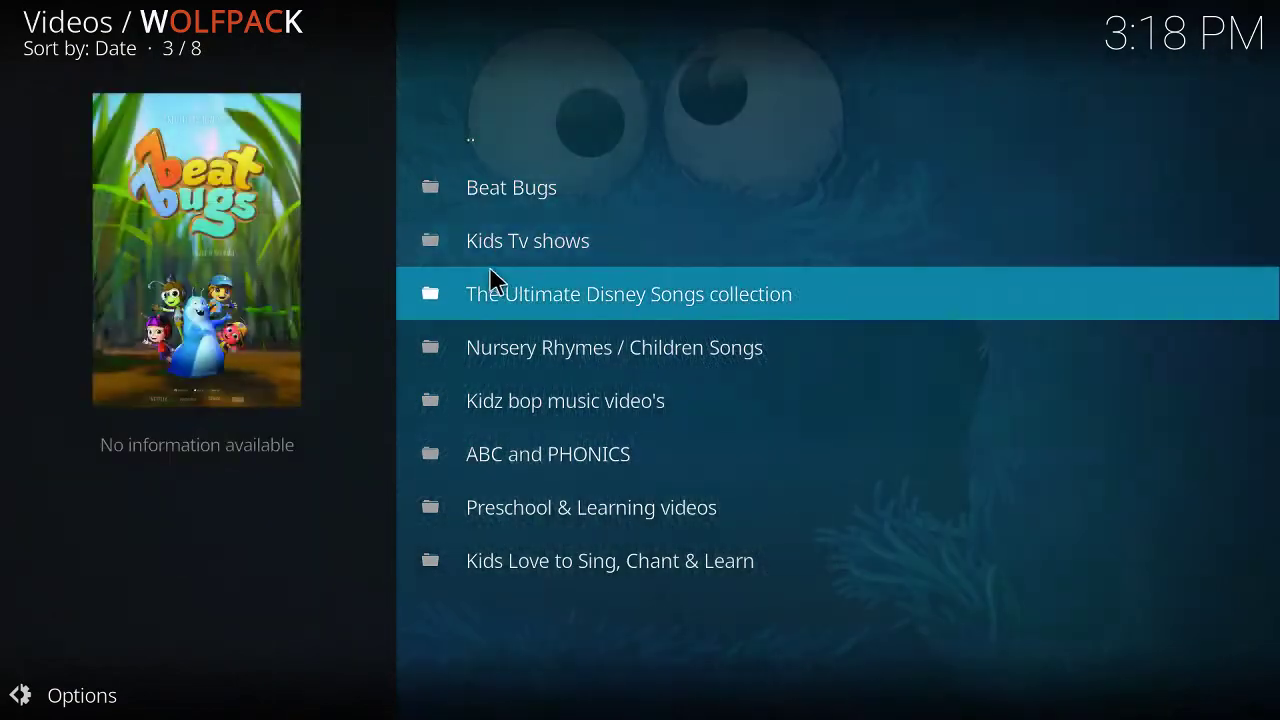
left_click(472, 145)
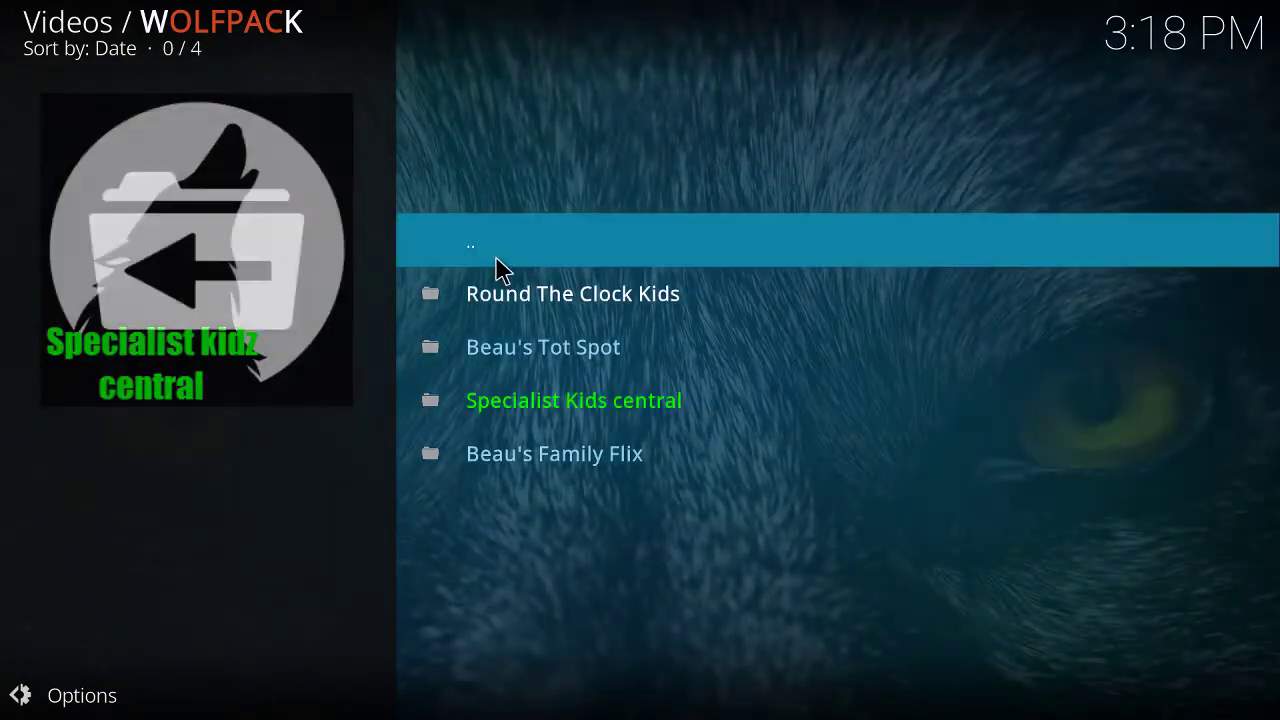
left_click(500, 268)
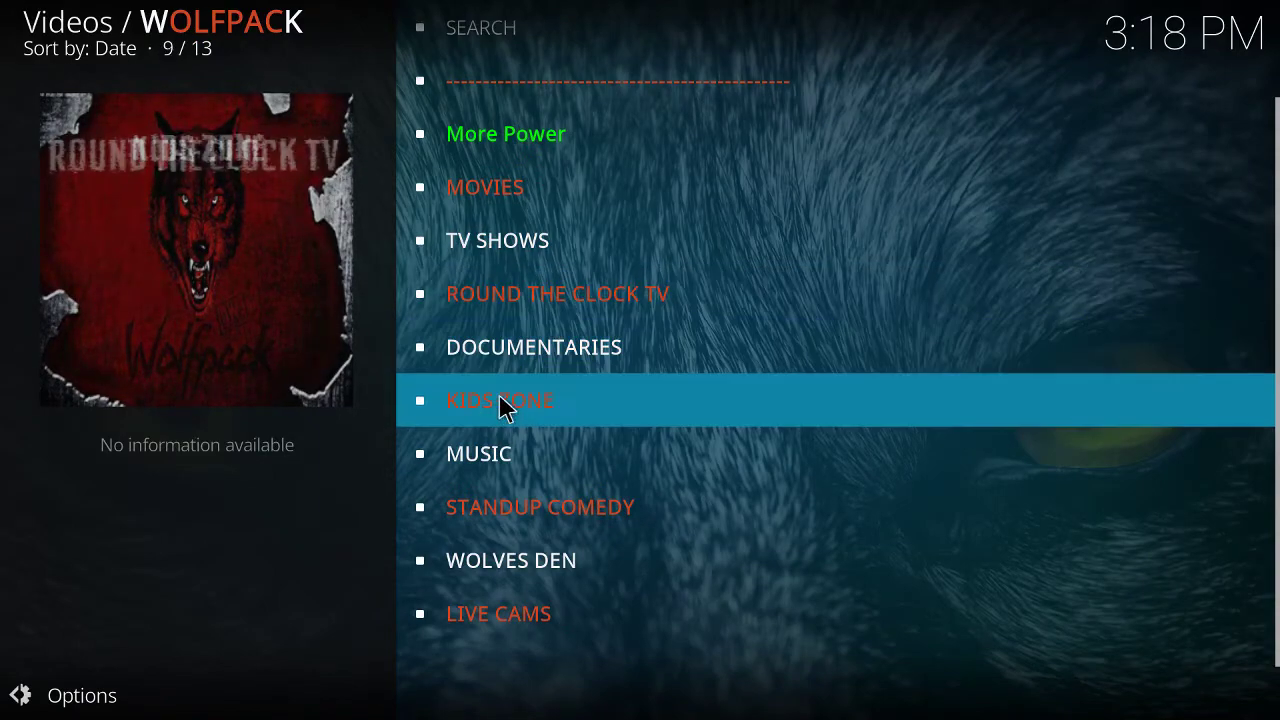
scroll(580, 415, "up", 3)
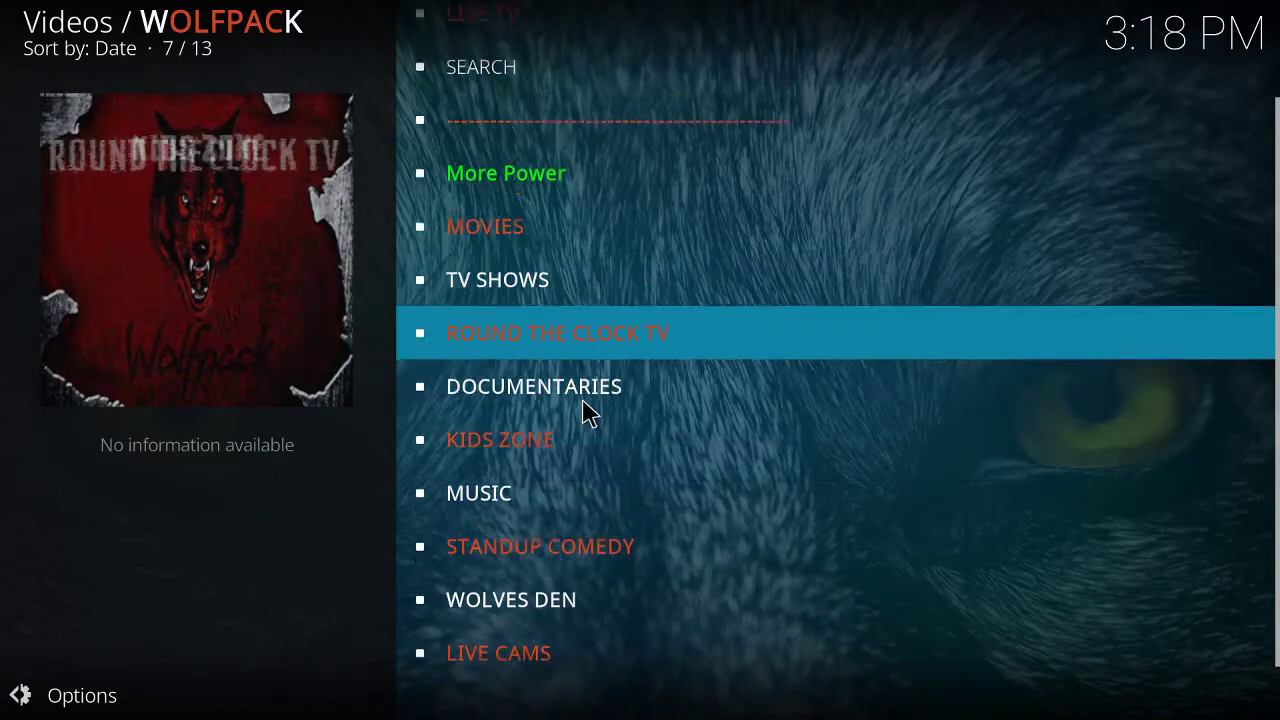
scroll(575, 475, "down", 3)
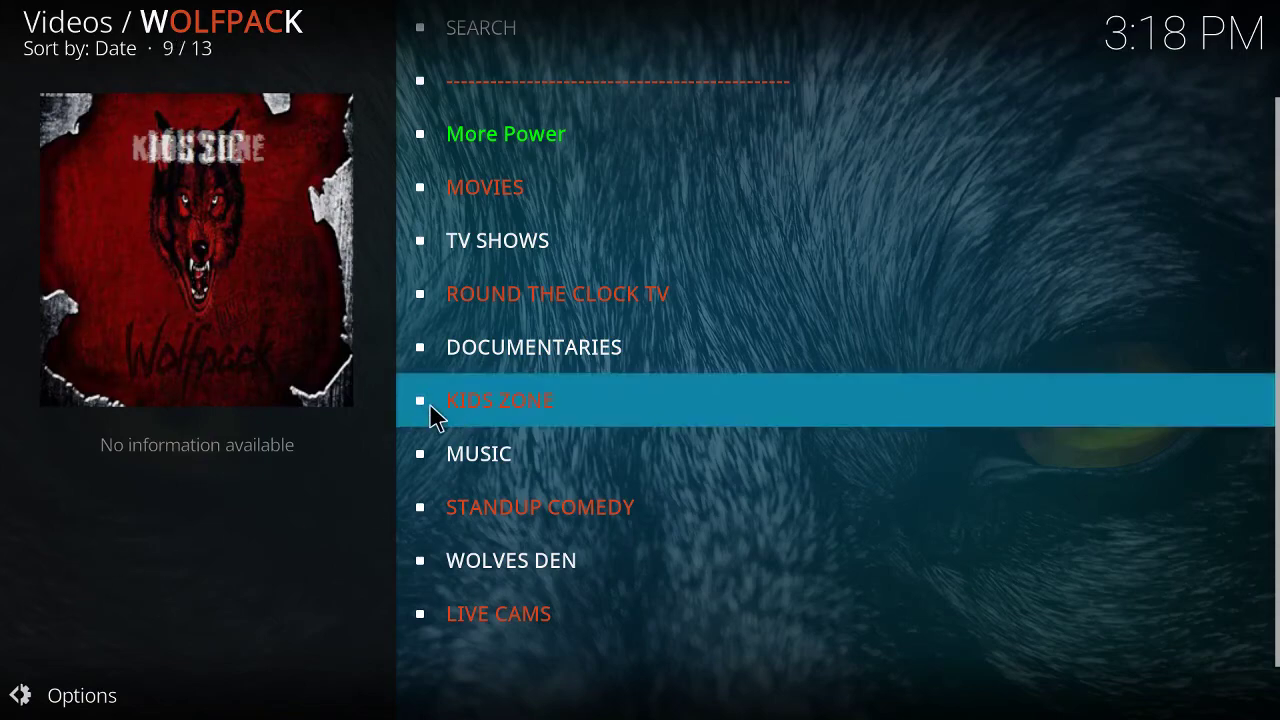
scroll(494, 163, "up", 3)
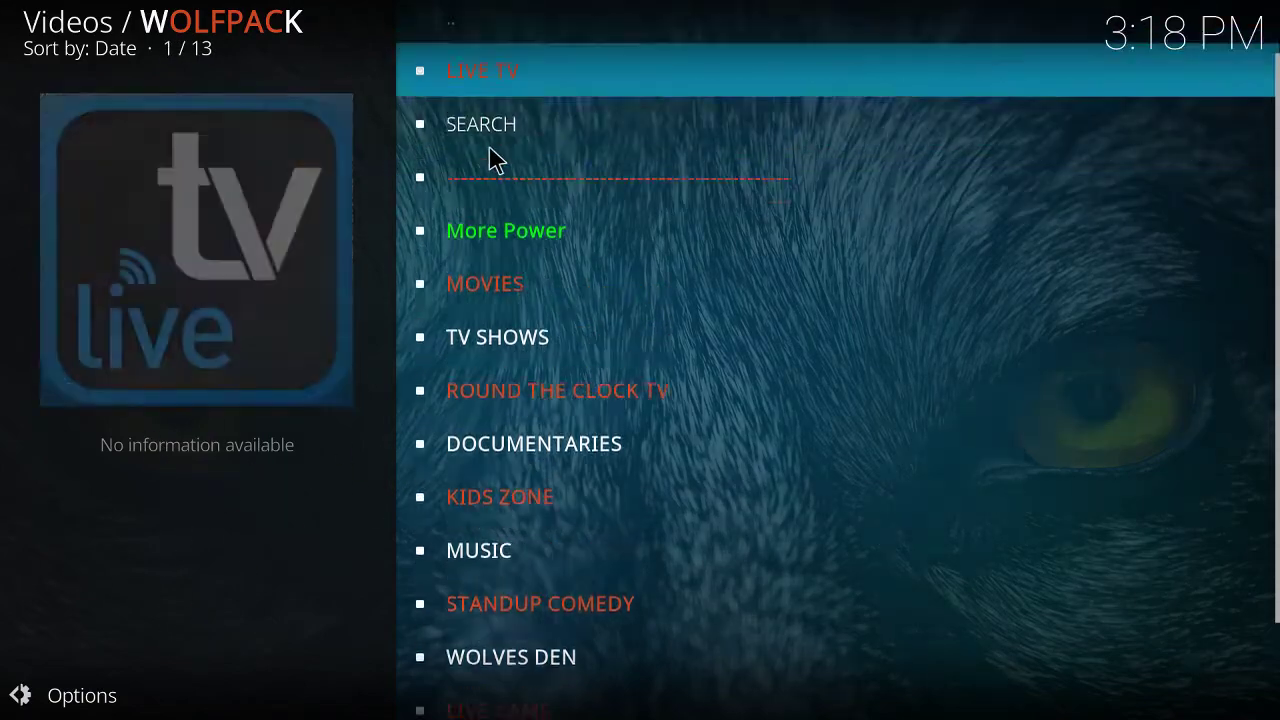
left_click(470, 85)
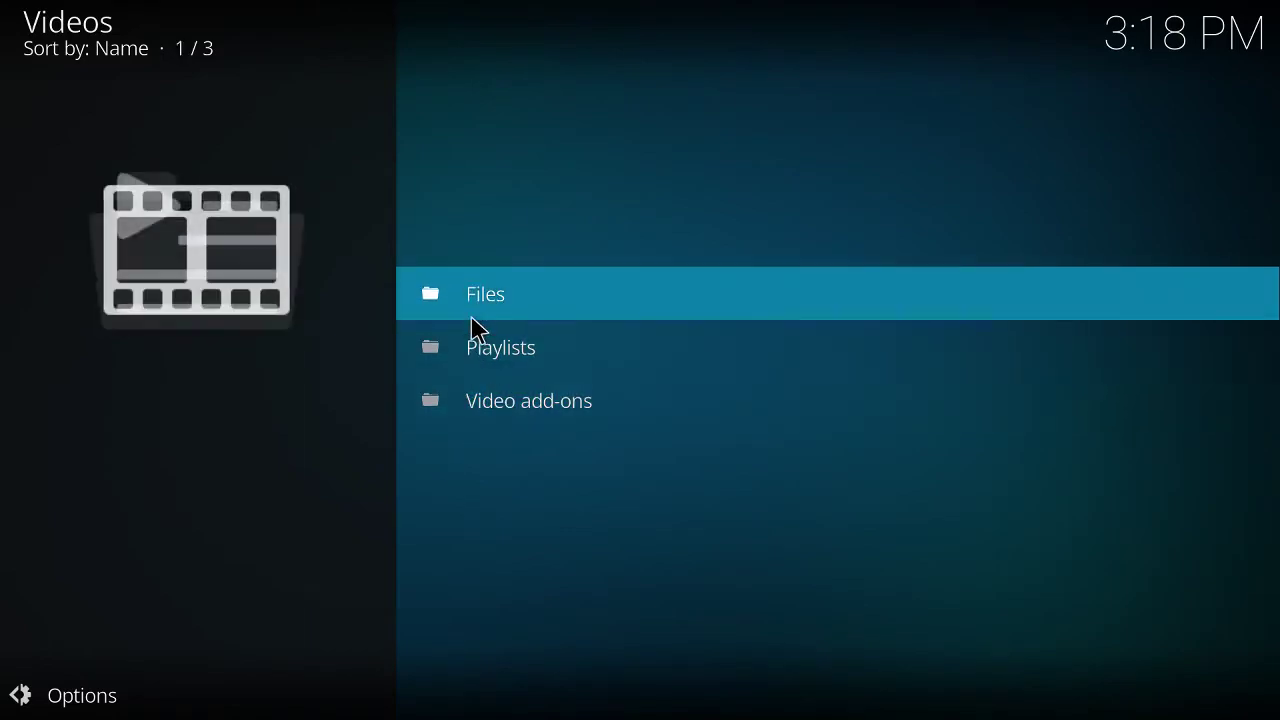
right_click(471, 360)
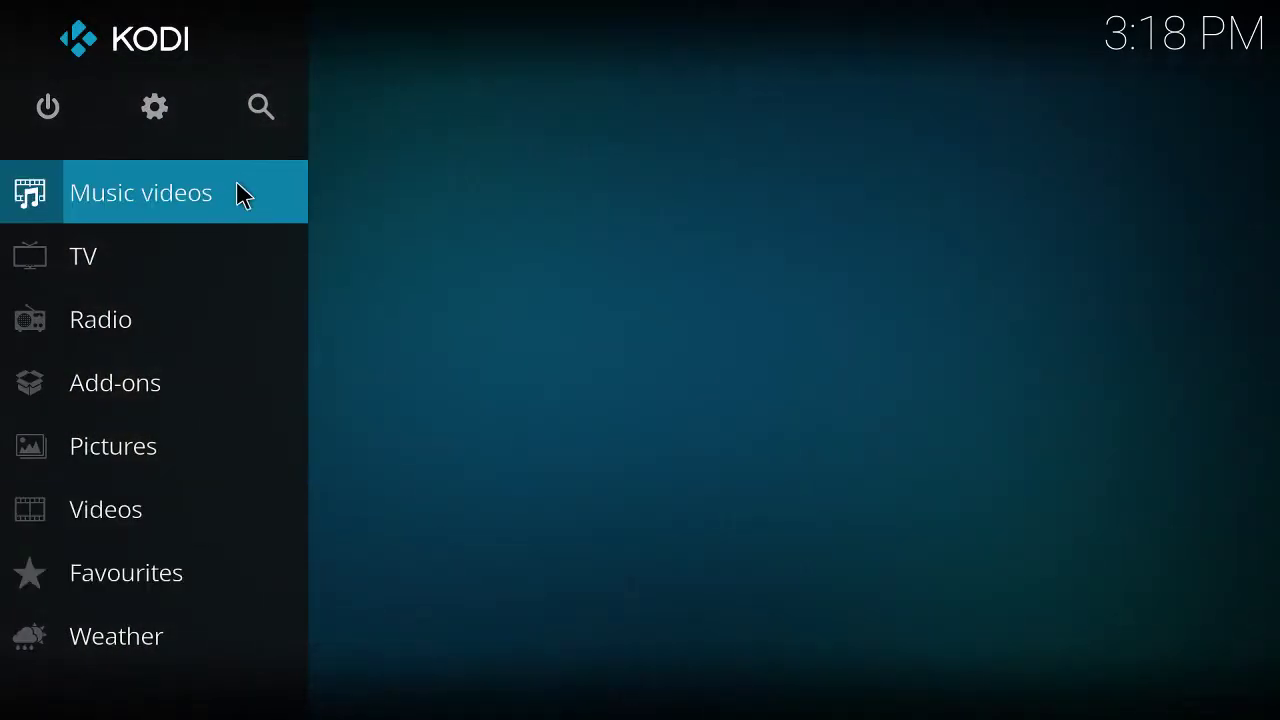
left_click(157, 108)
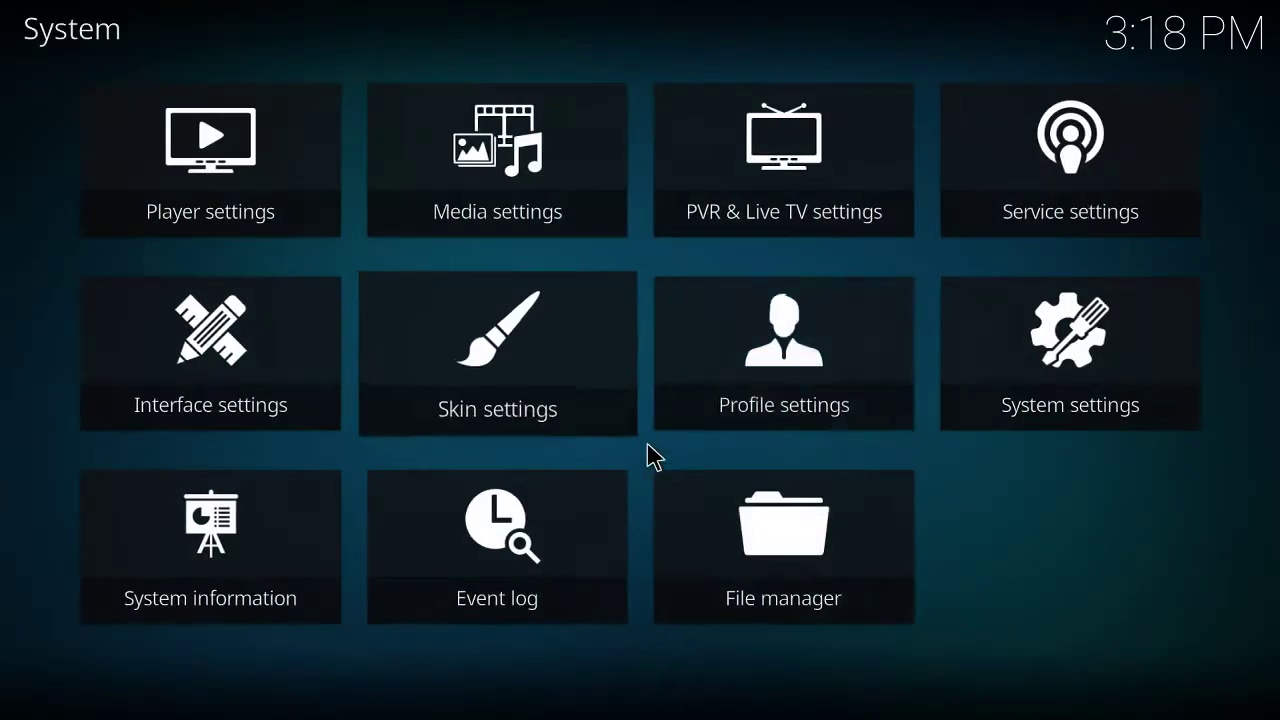
left_click(740, 530)
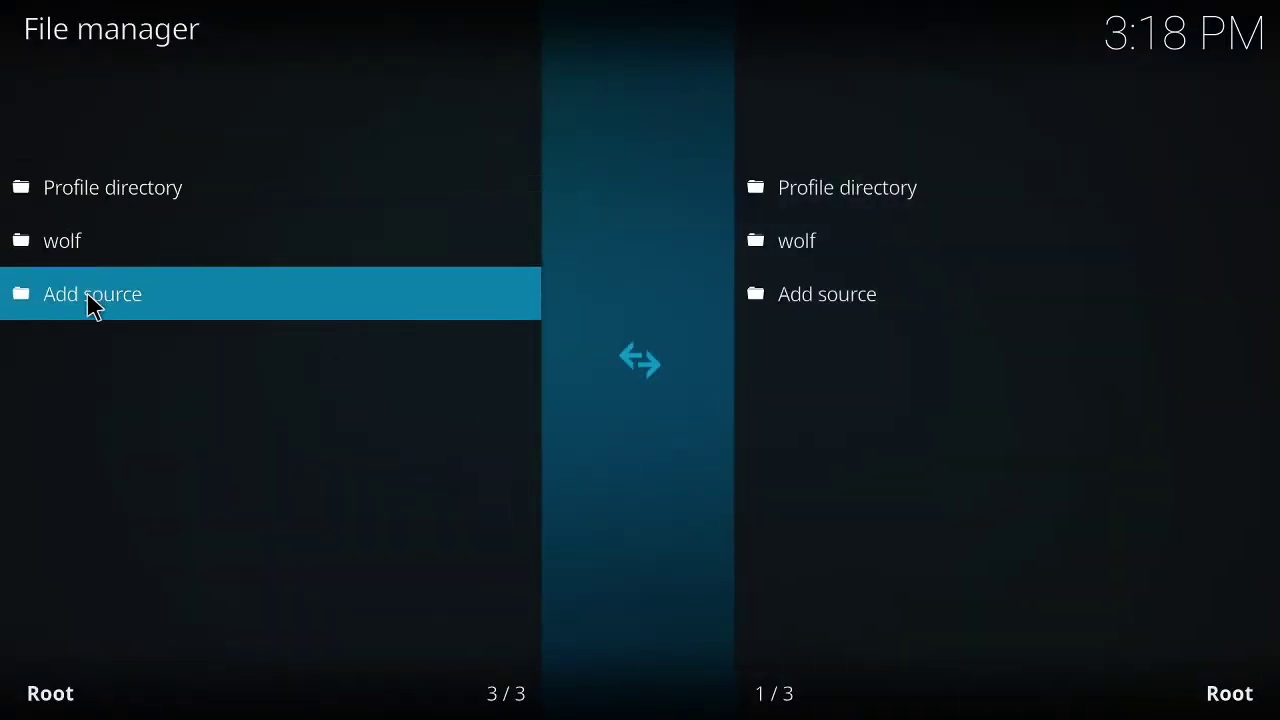
right_click(151, 251)
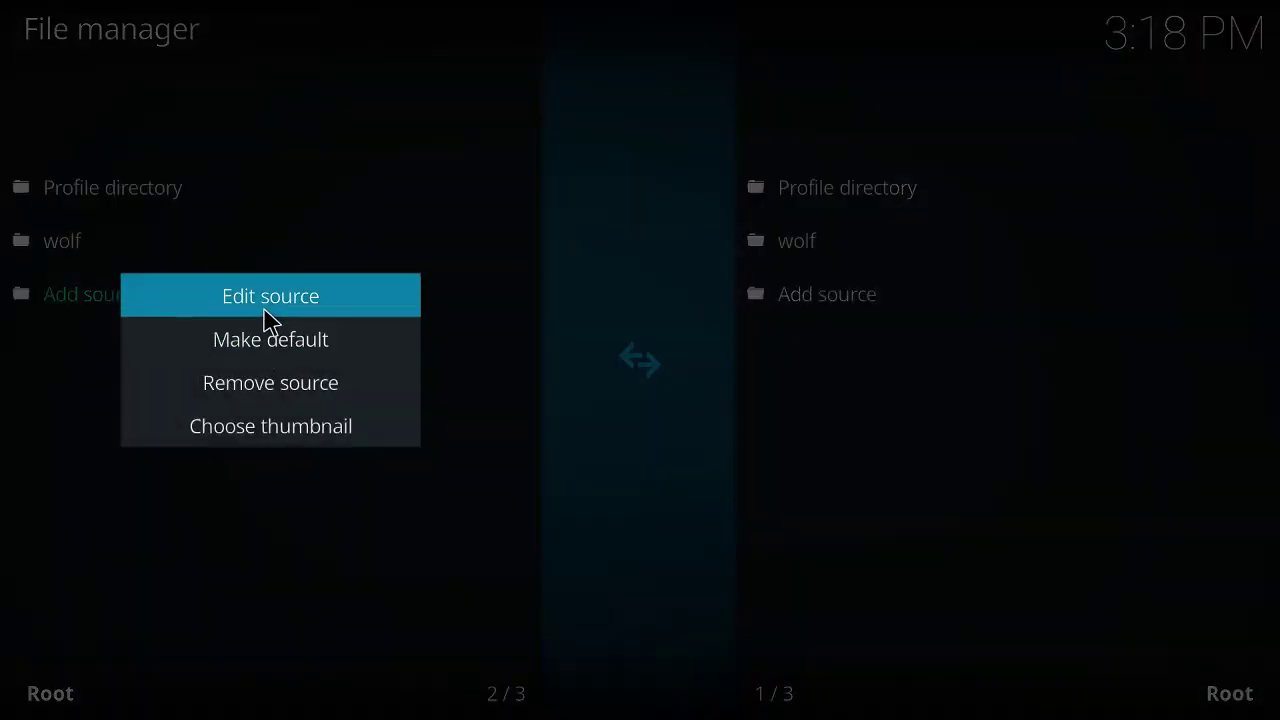
left_click(263, 302)
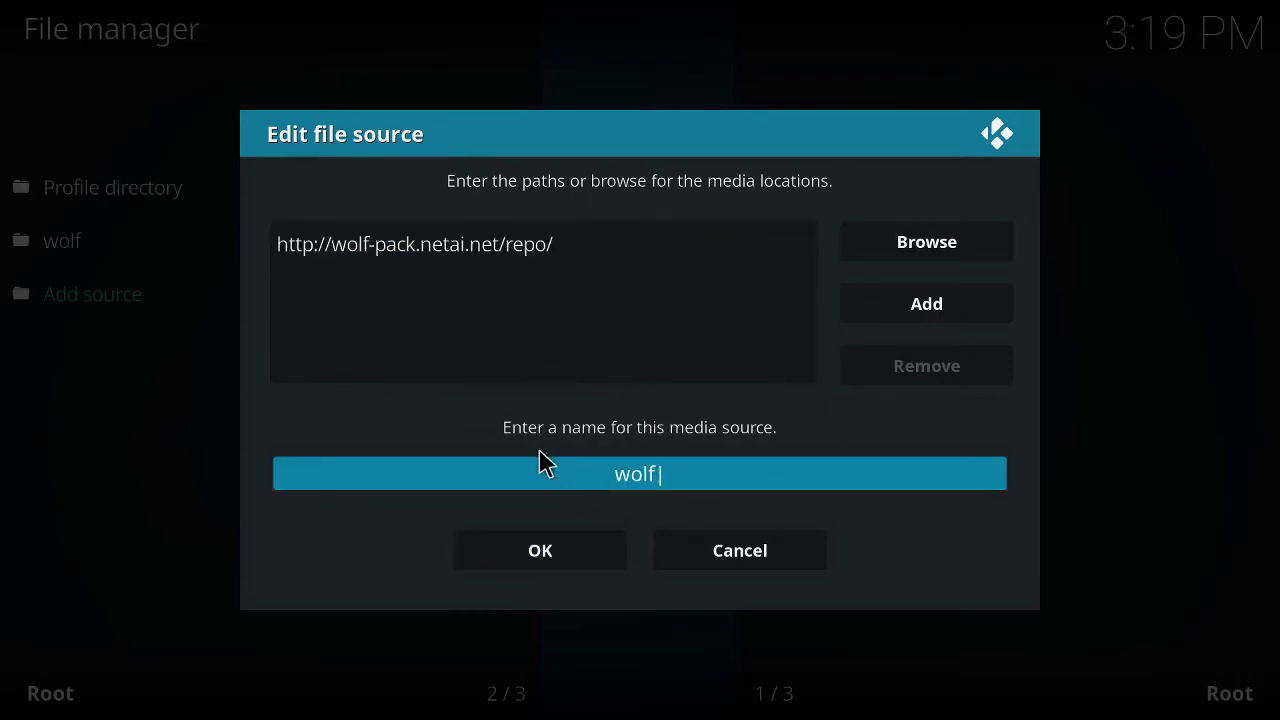
left_click(541, 558)
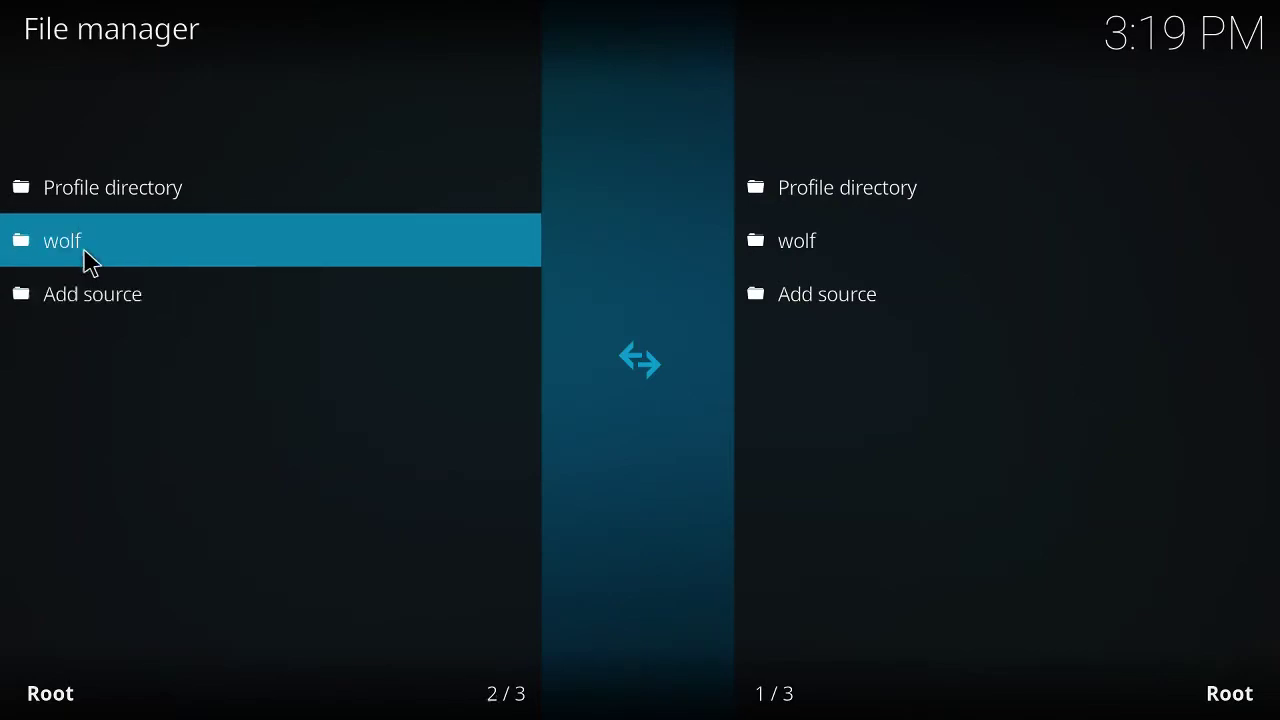
In the Add-on browser's Install from zip file, list the wolf source's two repository zips, then cancel
key("Escape")
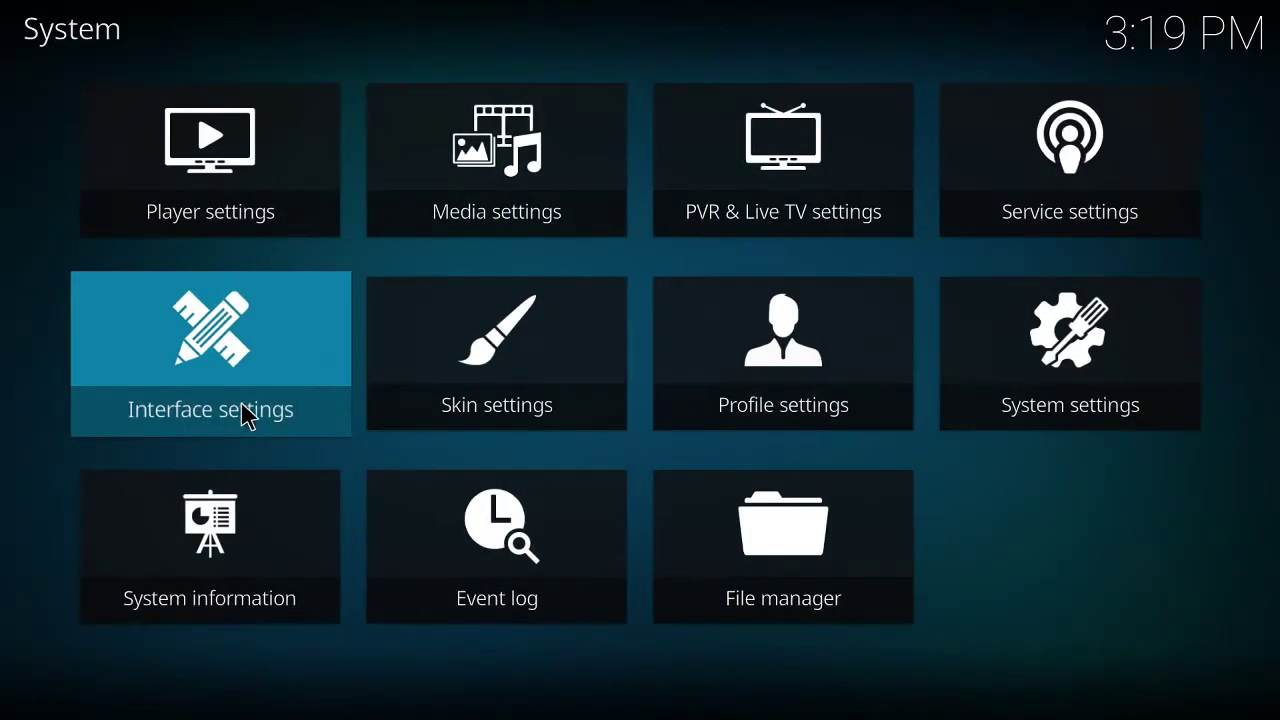
key("Escape")
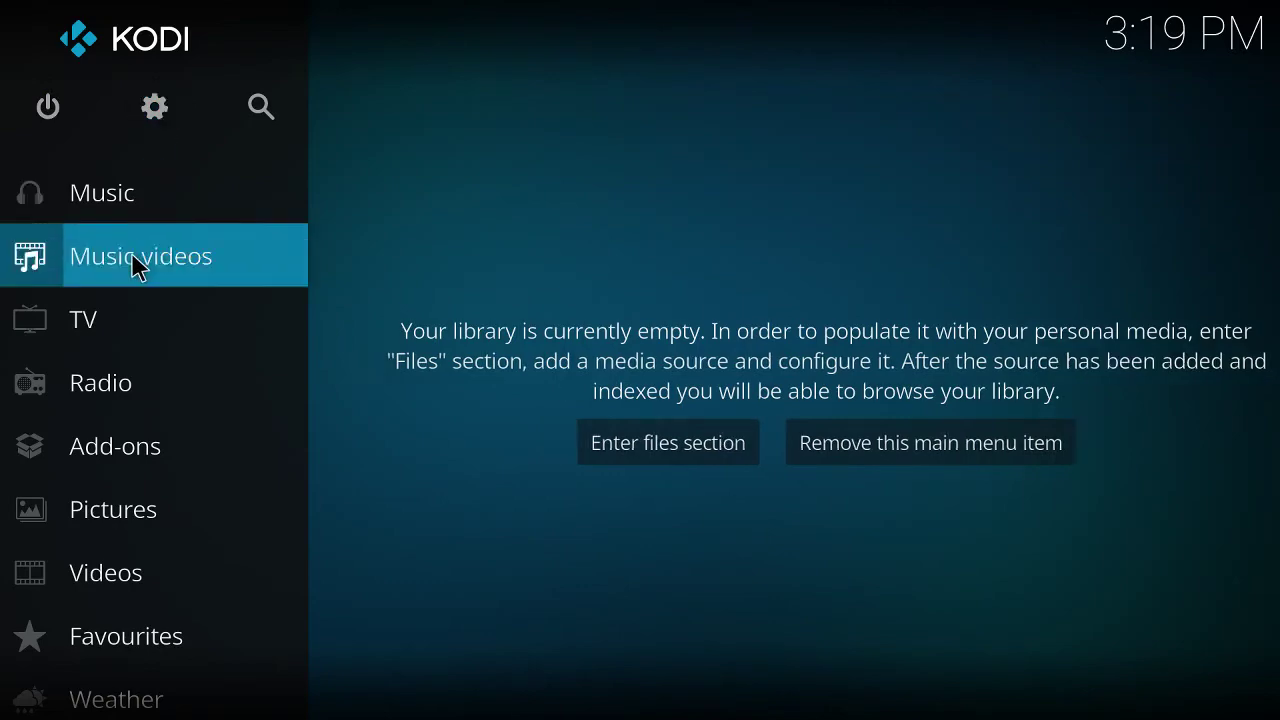
left_click(134, 472)
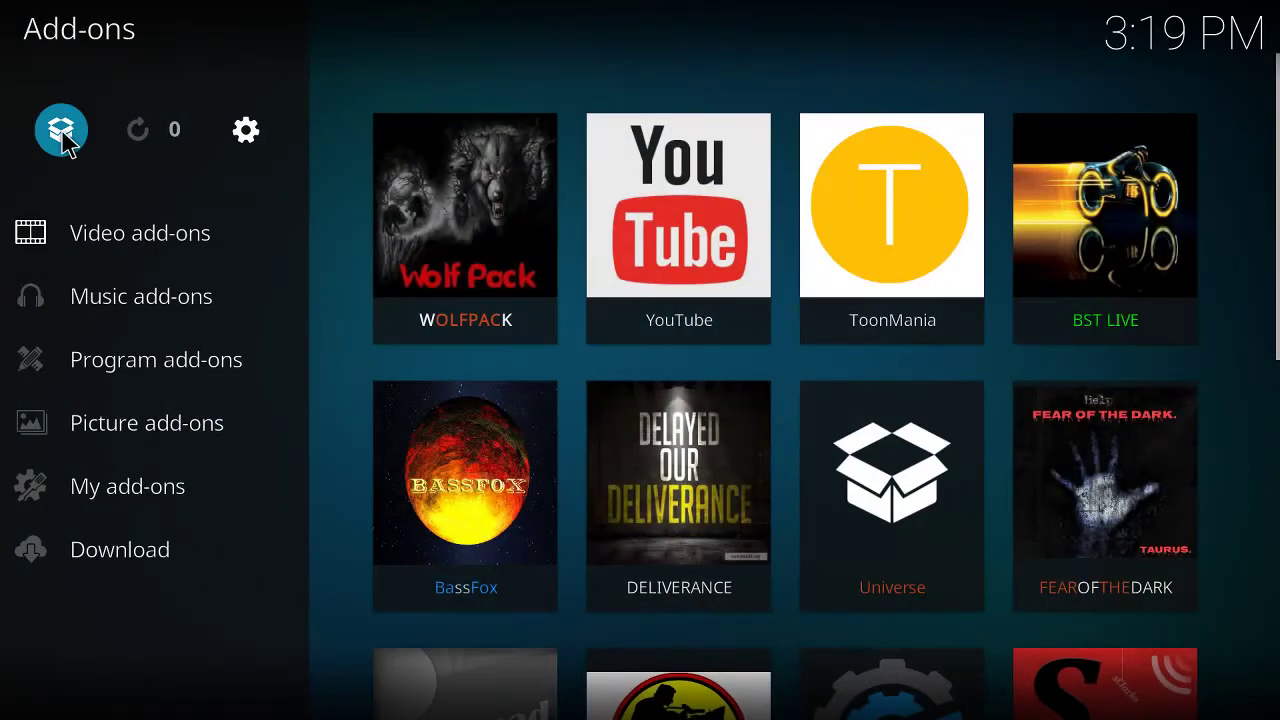
left_click(60, 132)
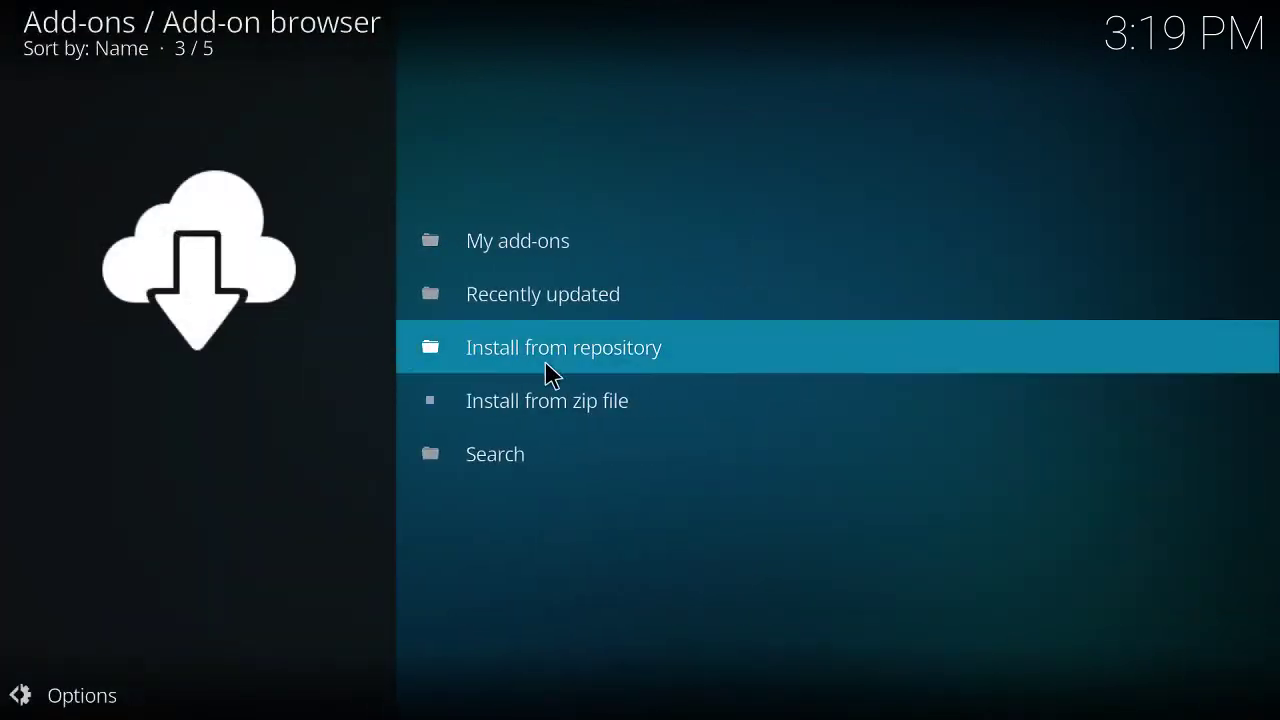
left_click(531, 418)
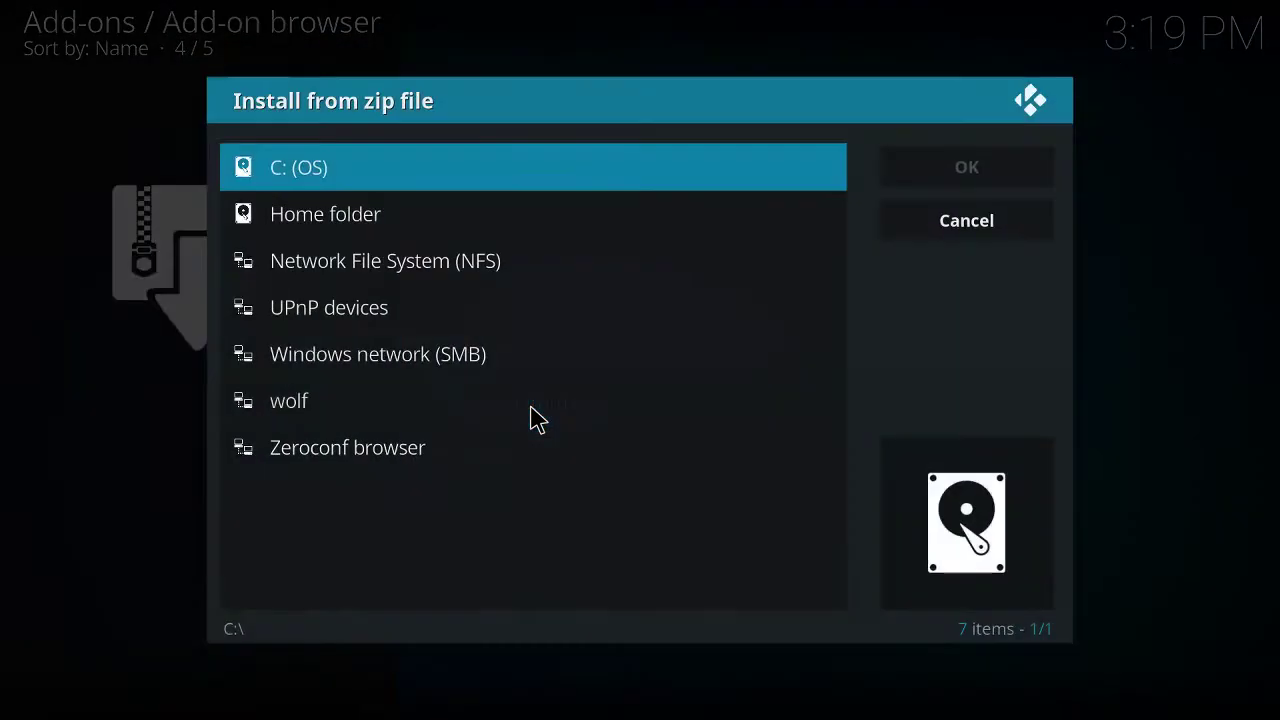
left_click(323, 405)
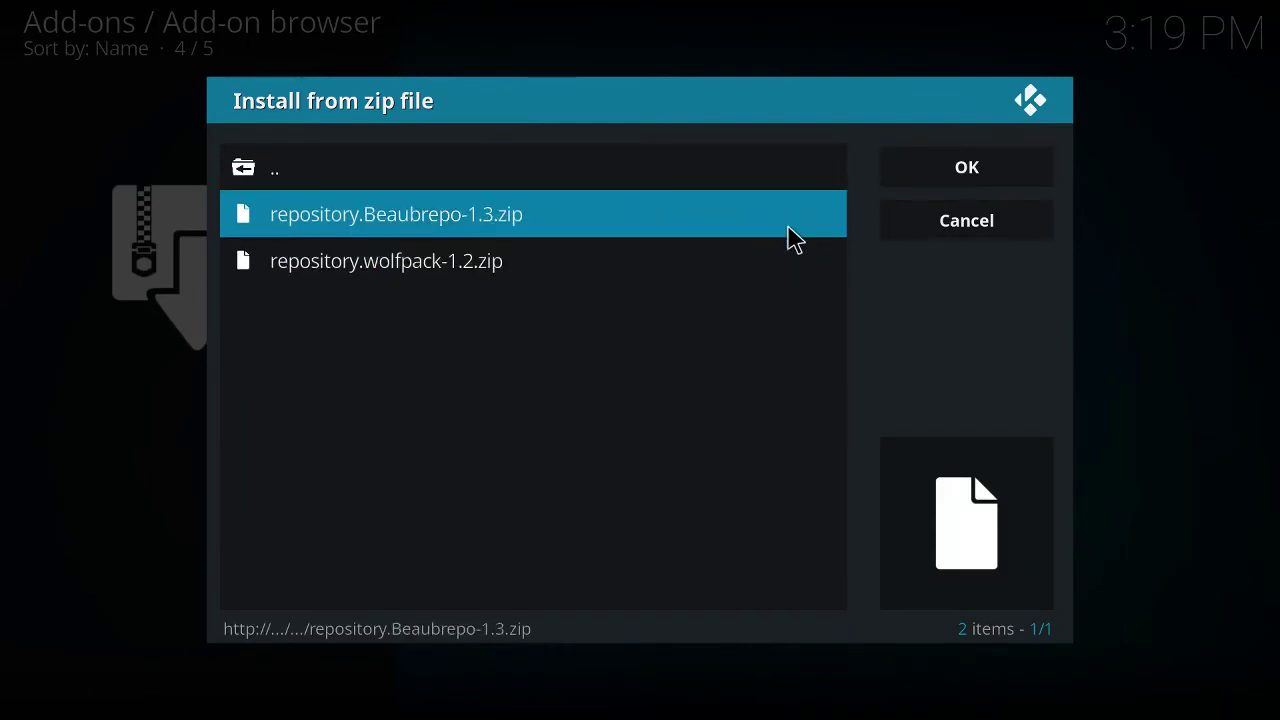
left_click(940, 222)
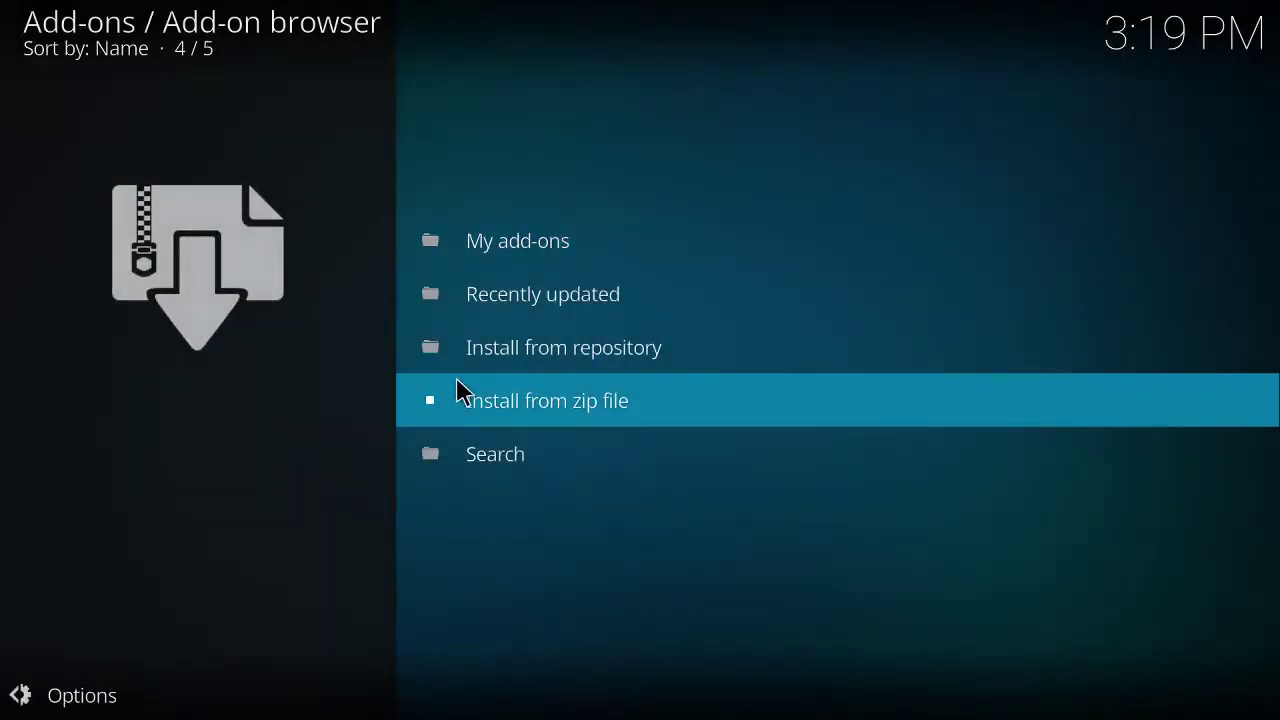
Exit the Add-on browser to the Add-ons overview showing WOLFPACK and YouTube
key("Up")
key("Escape")
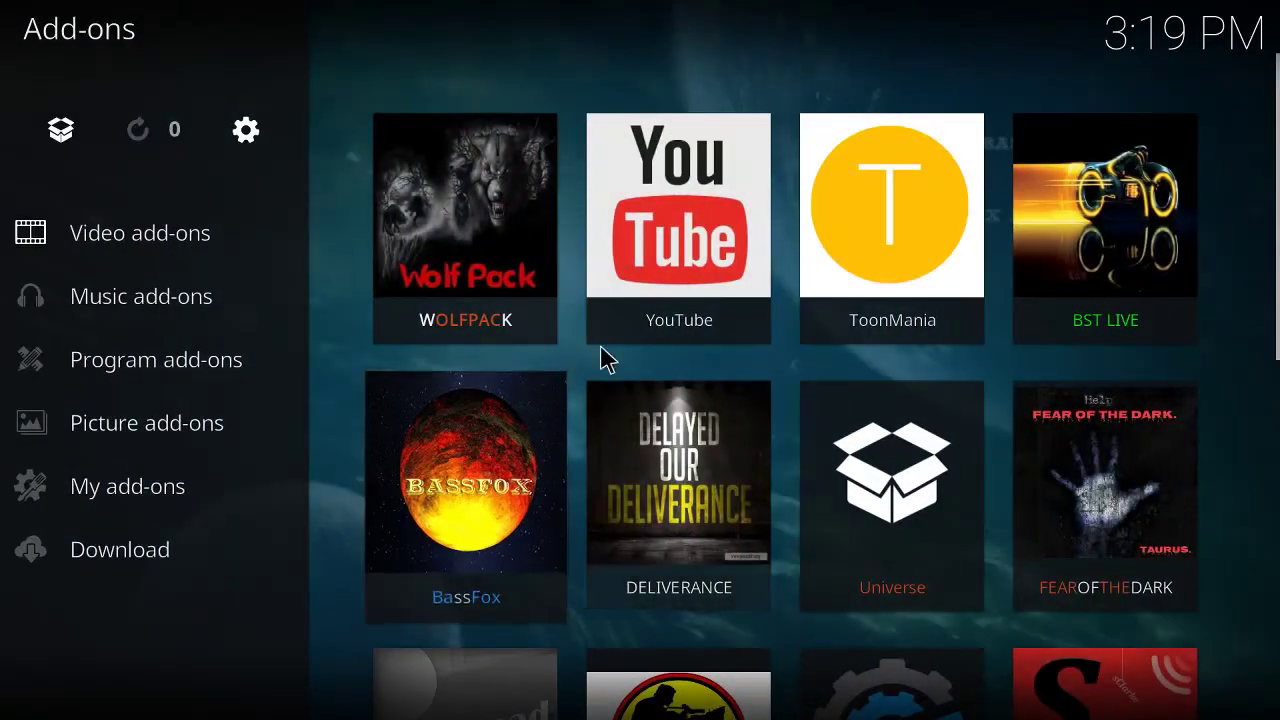